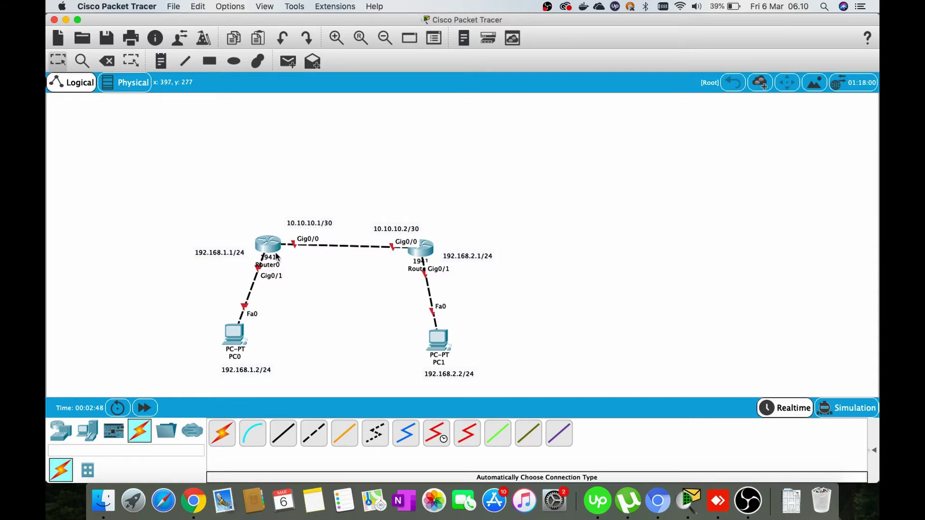
Step: Open Router0's command line, decline the initial configuration dialog and enter global configuration mode
mouse_move(276, 256)
left_click(272, 250)
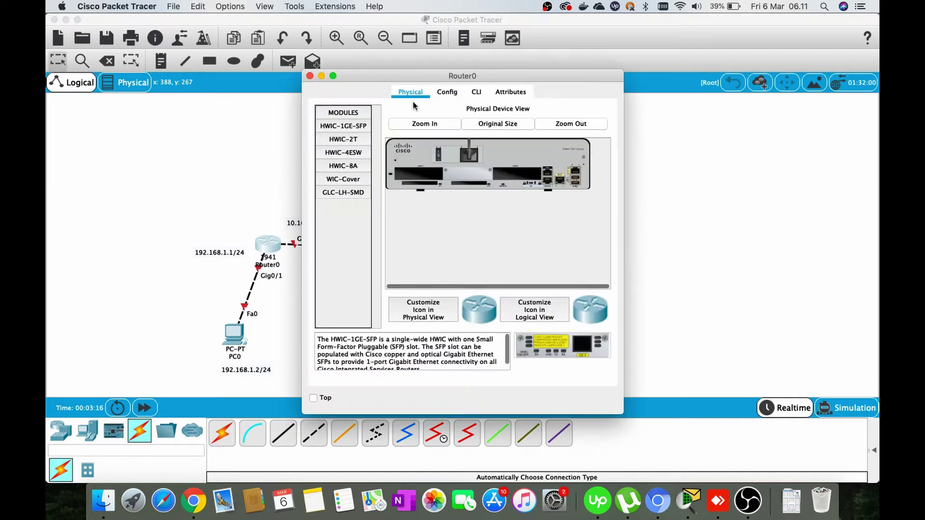
left_click(476, 92)
left_click_drag(431, 73, 555, 72)
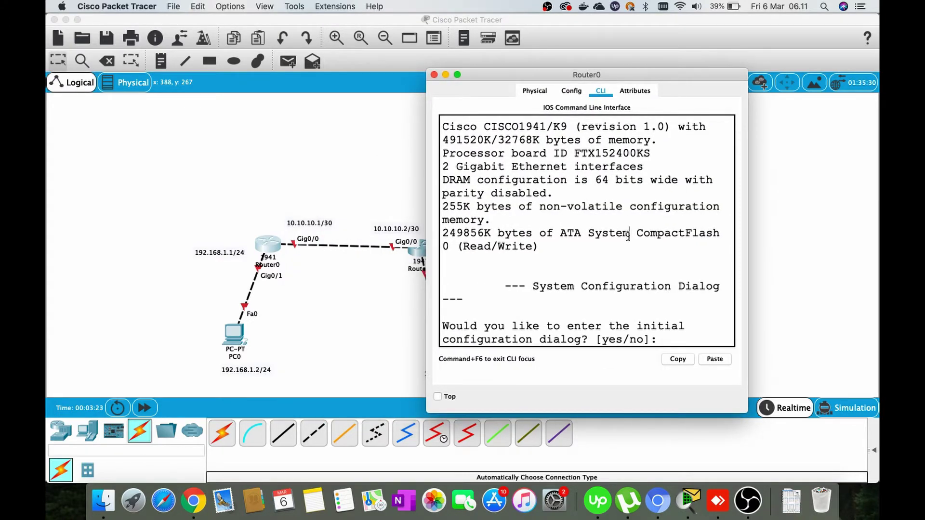
type("no")
key("Return")
key("Return")
key("Return")
type("en")
key("Return")
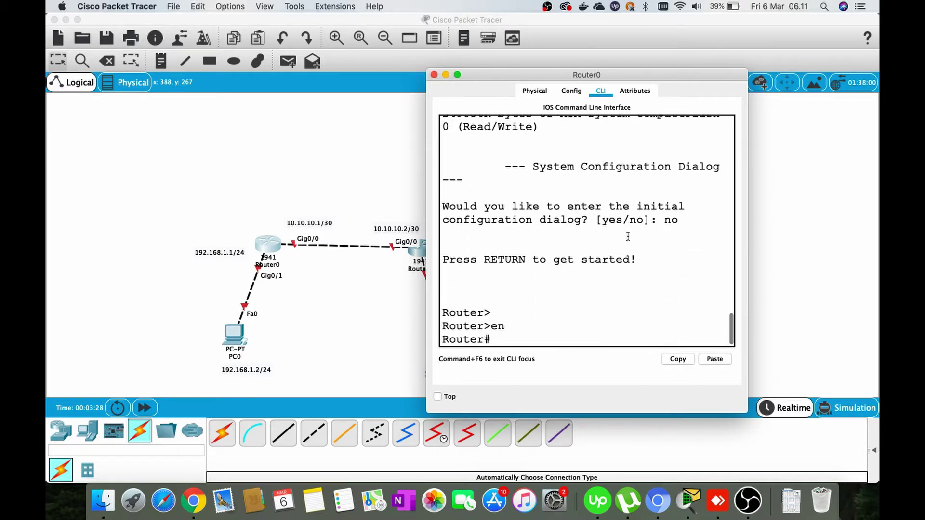
type("conf t")
key("Return")
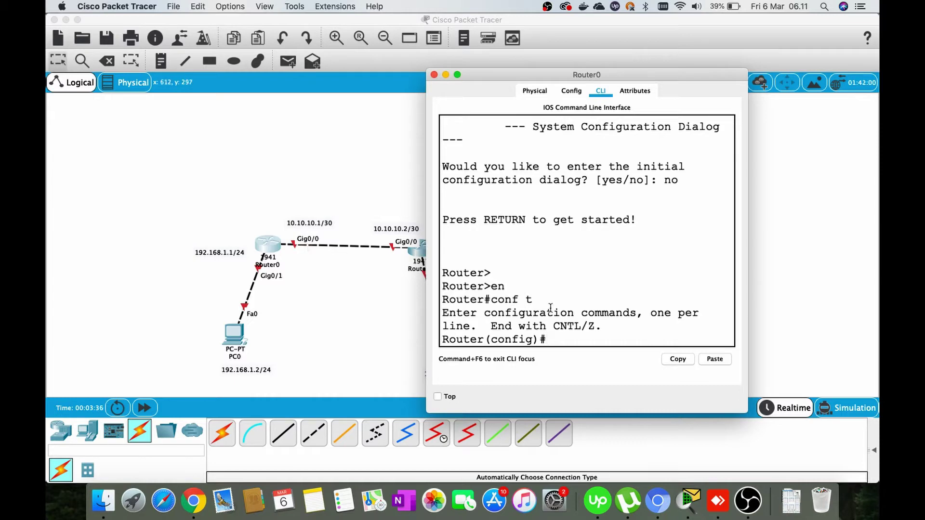
Step: Assign IP address 10.10.10.1 with mask 255.255.255.252 to Router0's GigabitEthernet0/0 interface
type("int g0/0")
key("Return")
key("Return")
type("ip")
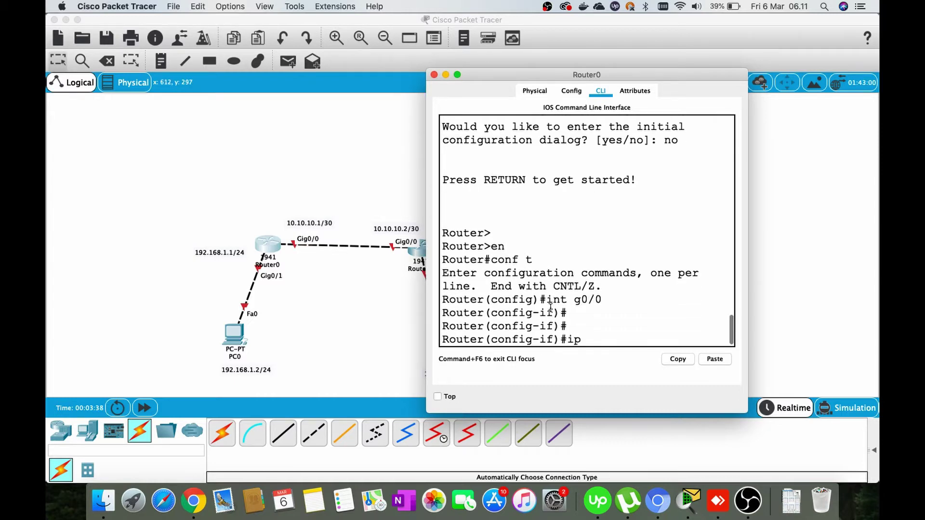
type(" add 10.10.10.1")
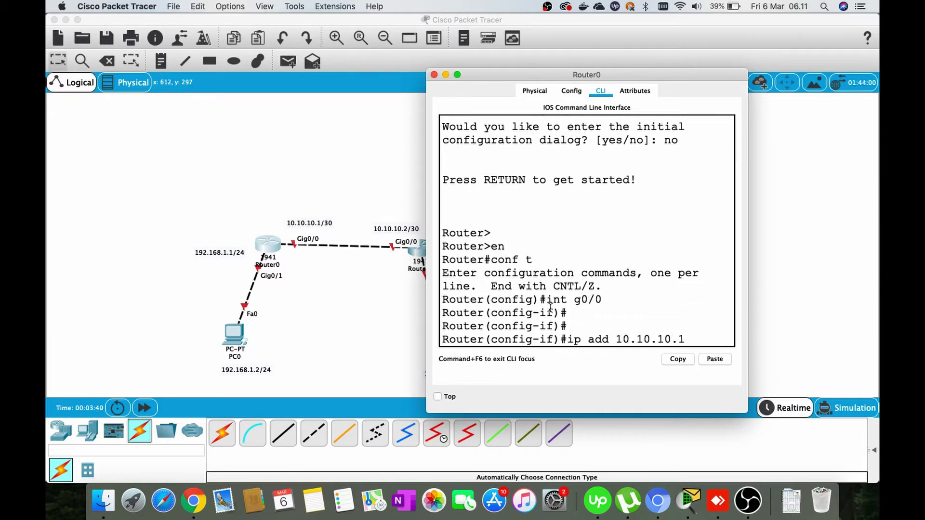
type(" 255.255.255.2")
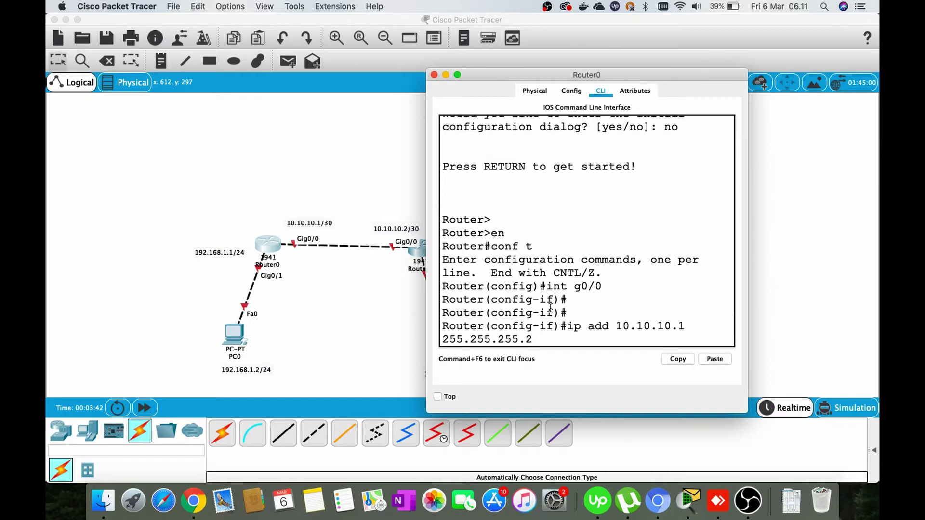
type("52")
key("Return")
Step: Give Router0's GigabitEthernet0/0 interface the description "To R2" and enable it with no shutdown
type("desc")
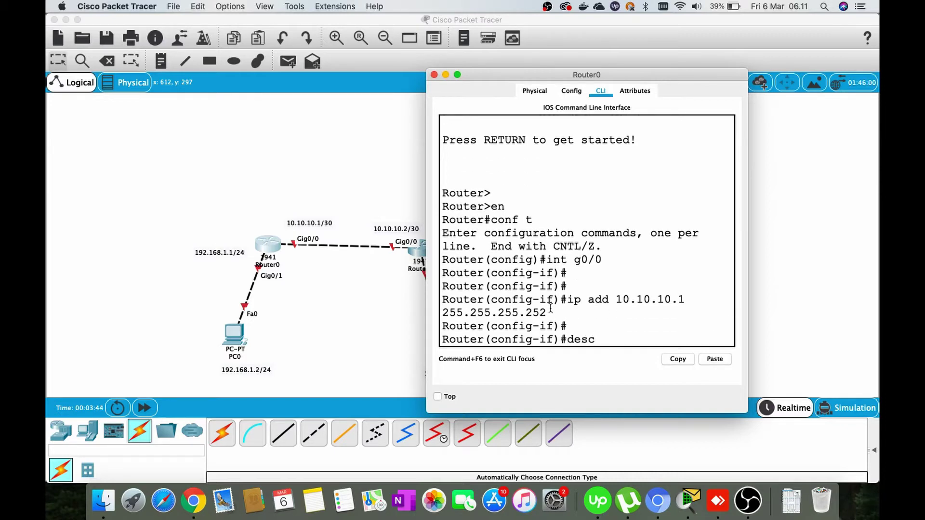
type(" \"To R2\"")
key("Return")
key("Return")
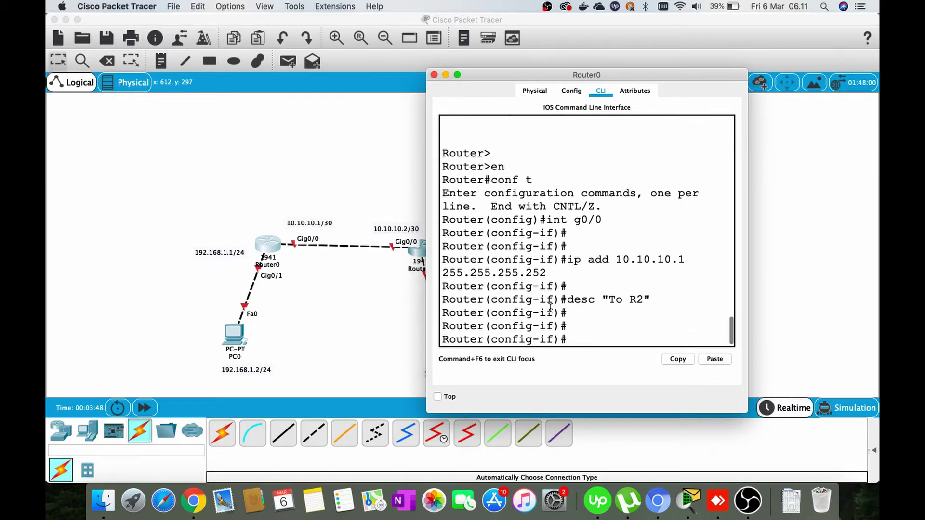
type("no sh")
key("Return")
key("Return")
key("Return")
key("Return")
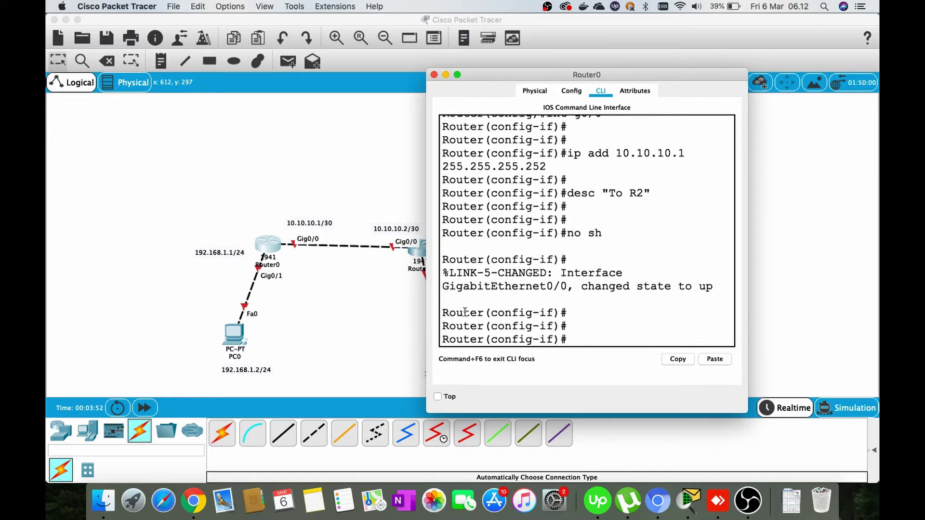
Step: Assign IP address 192.168.1.1 with mask 255.255.255.0 to Router0's GigabitEthernet0/1 interface
type("int g0/1")
key("Return")
key("Return")
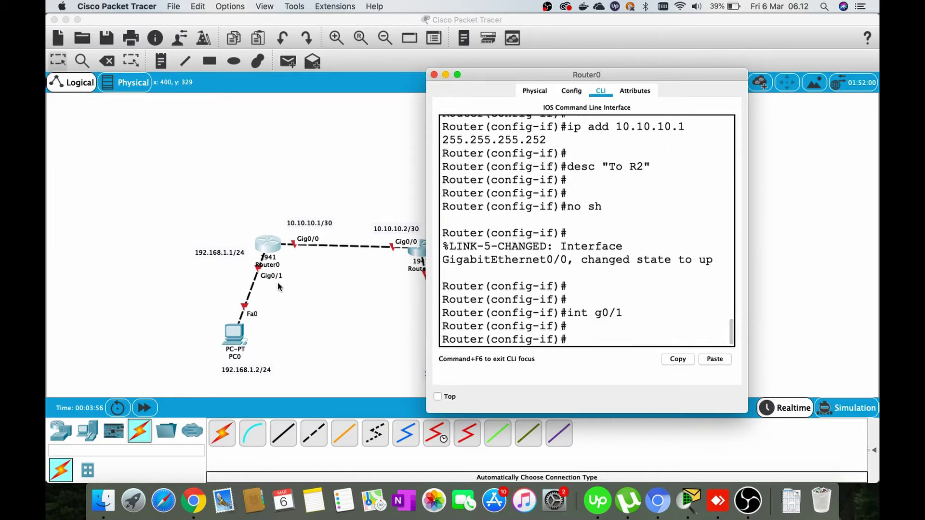
type("ip add 192.168")
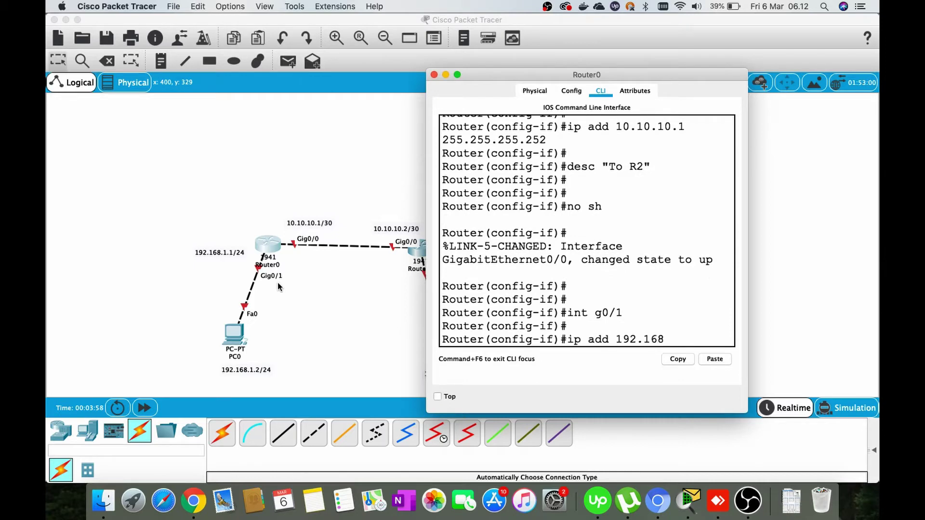
type(".1.1 255.255.255.0")
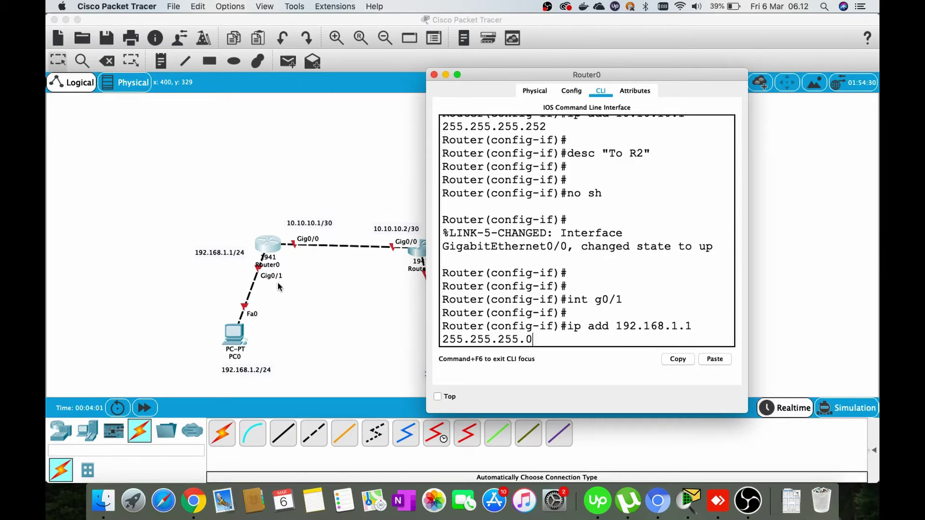
key("Return")
Step: Give Router0's GigabitEthernet0/1 interface the description "To PC1" and enable it with no shutdown
type("de")
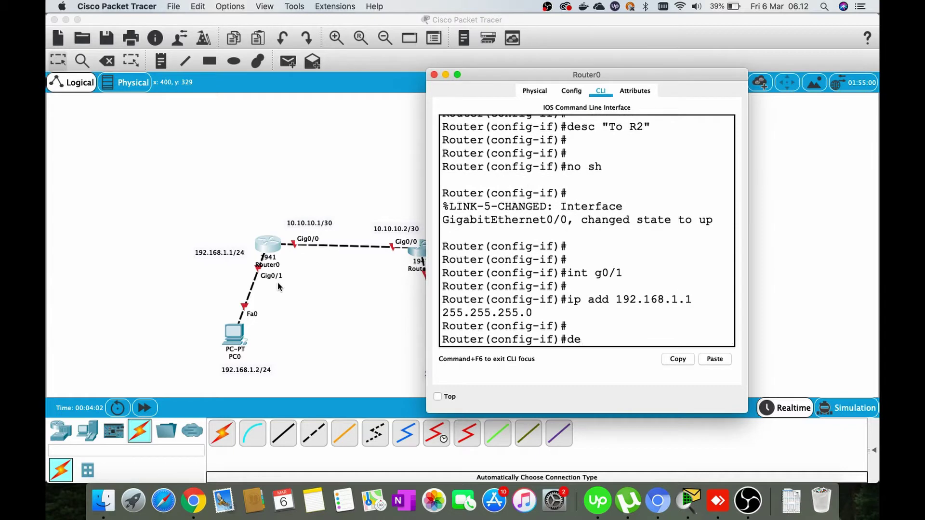
type("sc \"To PC1\"")
key("Return")
key("Return")
type("no sh")
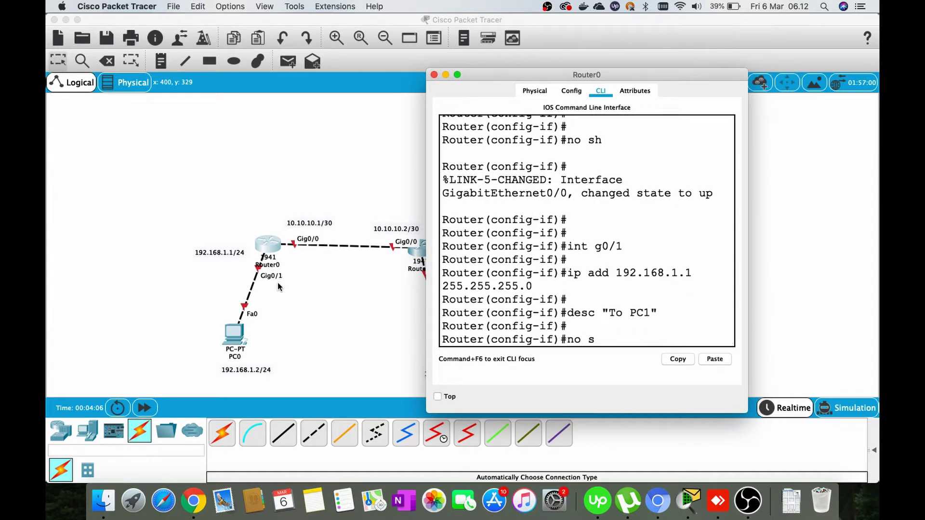
key("Return")
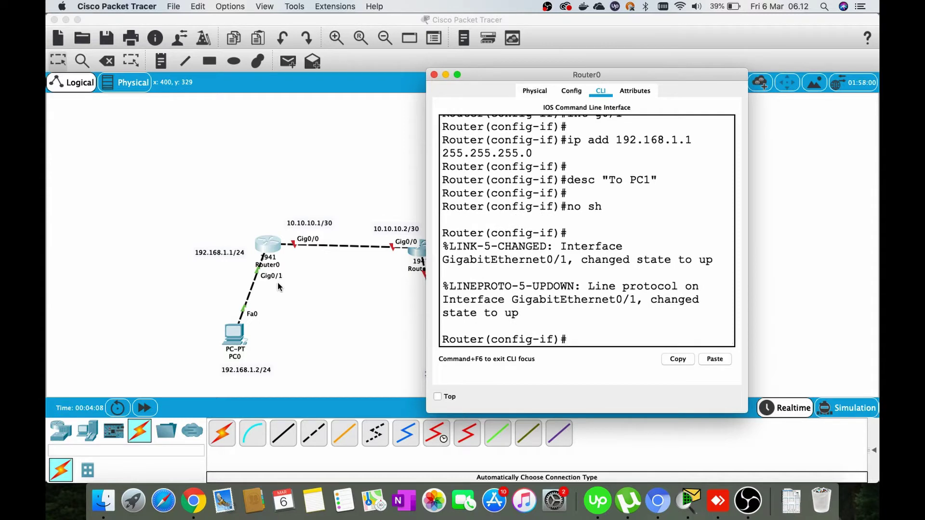
key("Return")
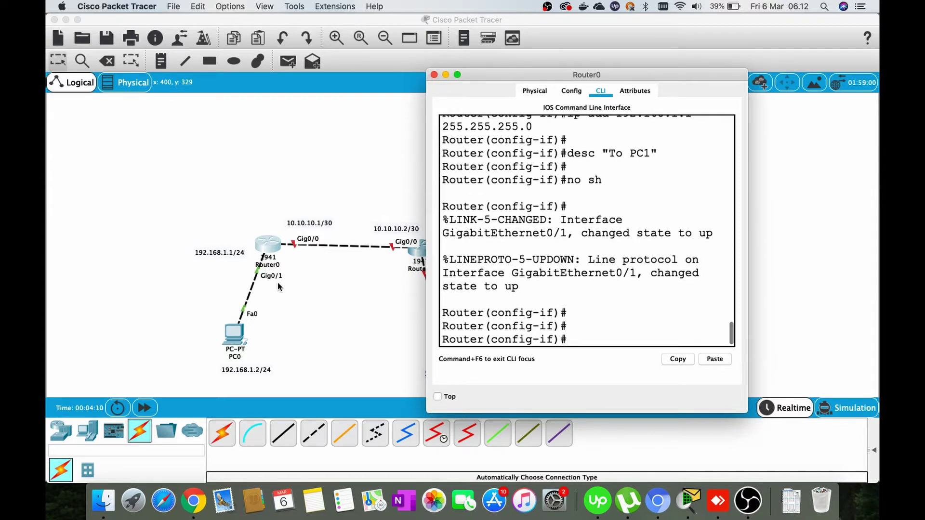
Step: Save Router0's running configuration from interface mode and close its device window
type("do wr")
key("Return")
key("Return")
key("Return")
key("Return")
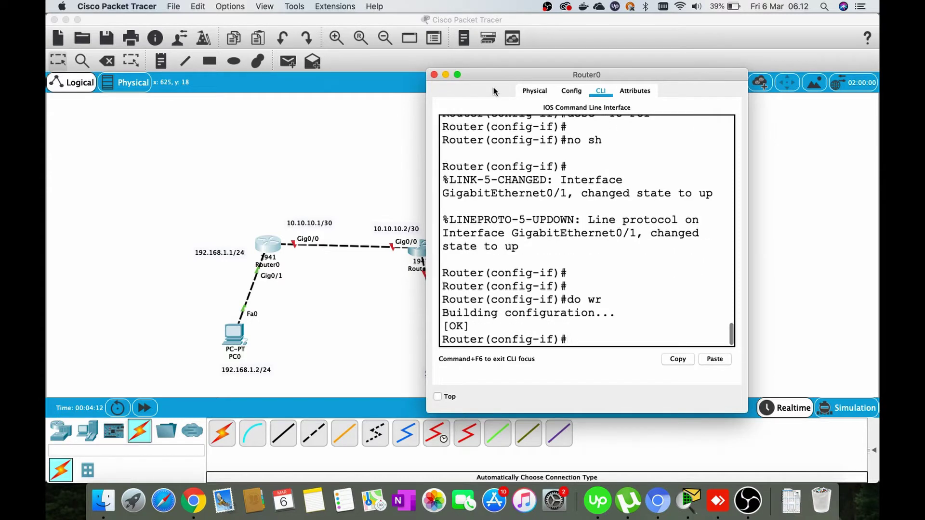
key("super+w")
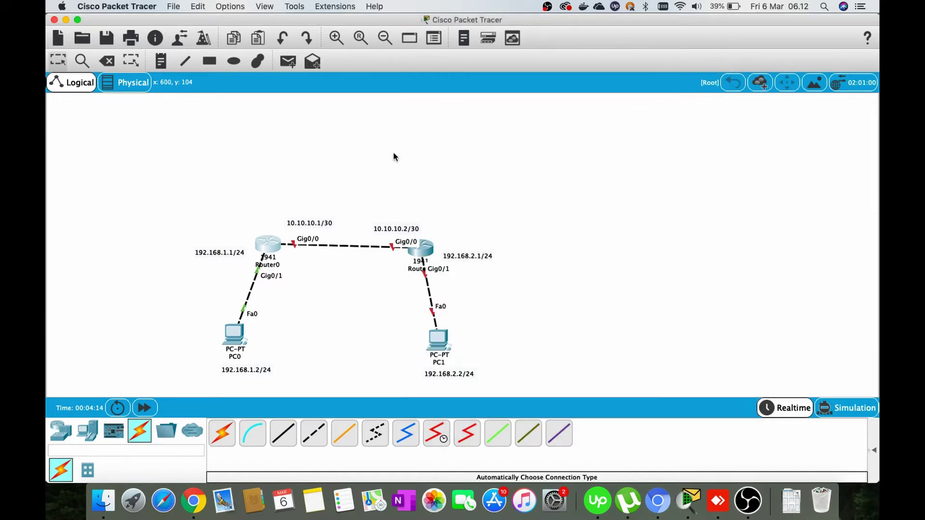
Step: Open Router1's command line, decline the initial configuration dialog and enter global configuration mode
left_click(426, 253)
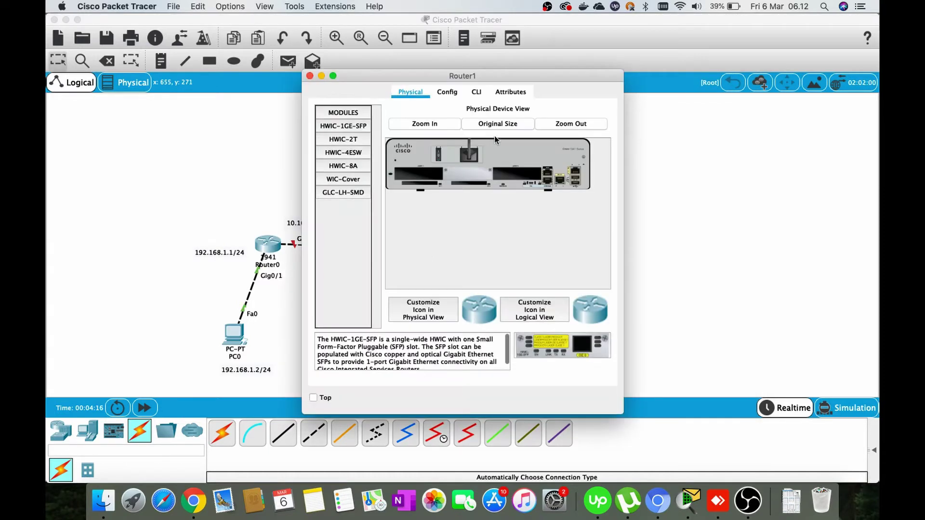
left_click(477, 92)
left_click_drag(444, 76, 655, 70)
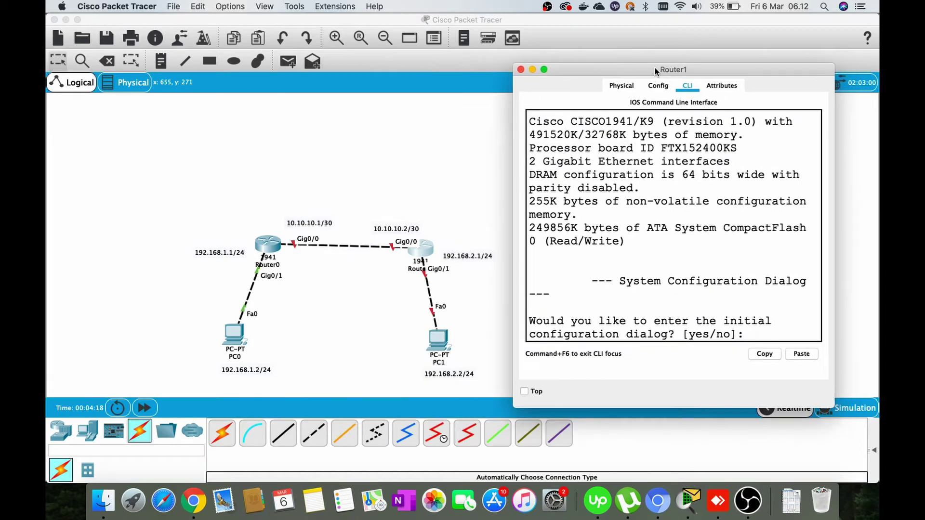
type("no")
key("Return")
key("Return")
key("Return")
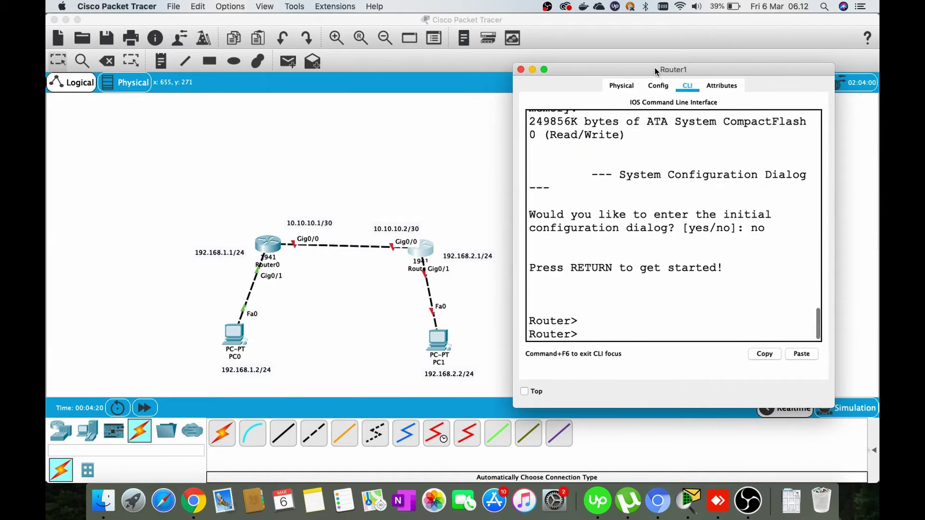
type("en")
key("Return")
key("Return")
type("conf t")
key("Return")
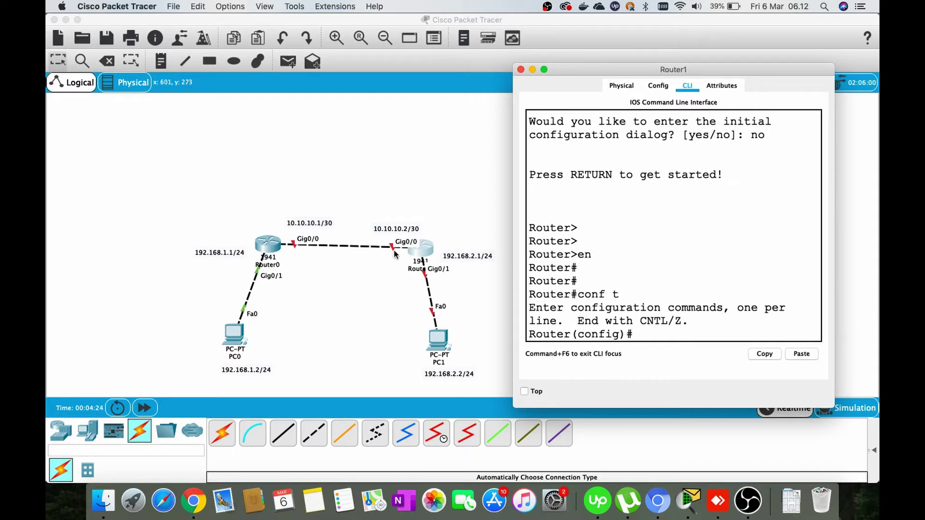
Step: Assign IP address 10.10.10.2 with mask 255.255.255.252 to Router1's GigabitEthernet0/0 interface
type("int g0/0")
key("Return")
type("ip")
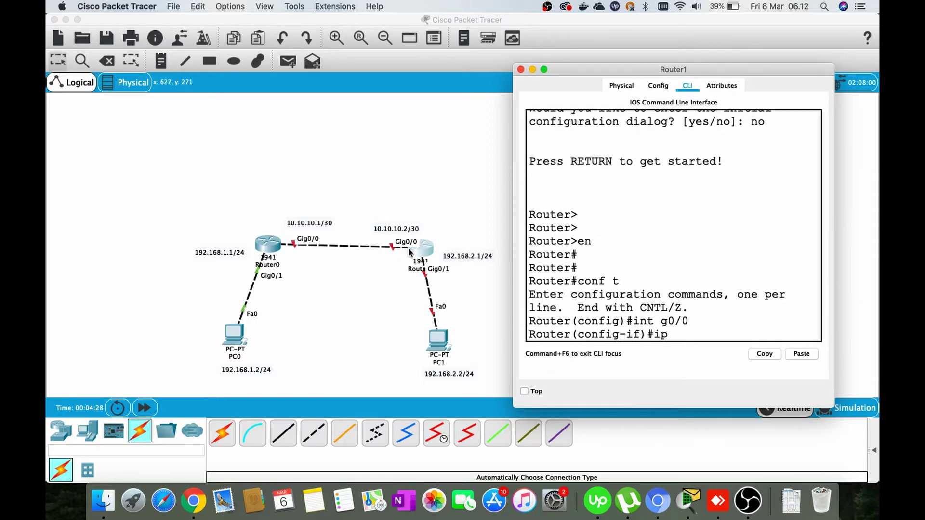
type(" add 10.10.10.2 255.255.255.25")
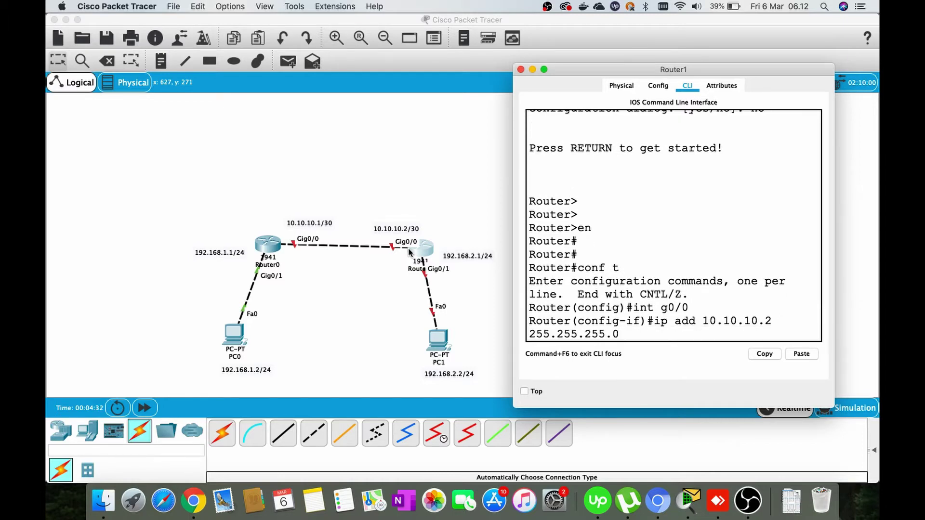
type("25")
key("Return")
Step: Give Router1's GigabitEthernet0/0 interface the description "To R1" and enable it with no shutdown
type("desc")
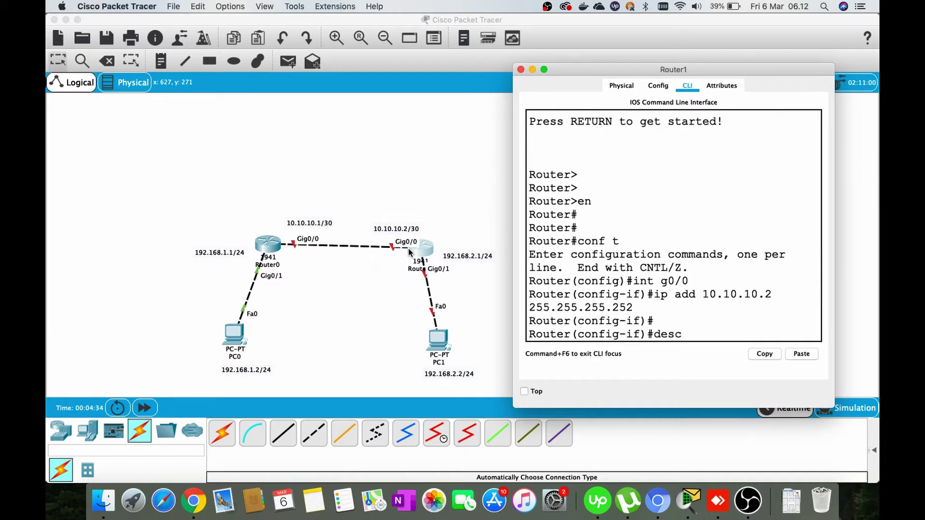
type(" \"To R1\"")
key("Return")
type("no sh")
key("Return")
key("Return")
key("Return")
key("Return")
key("Return")
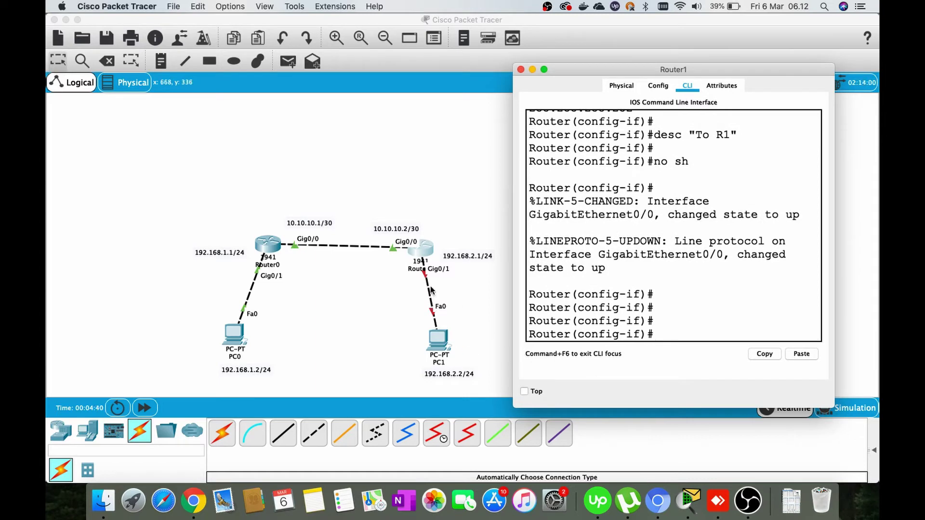
Step: Assign IP address 192.168.2.1 with mask 255.255.255.0 to Router1's GigabitEthernet0/1 interface
type("int g0/1")
key("Return")
key("Return")
type("ip add")
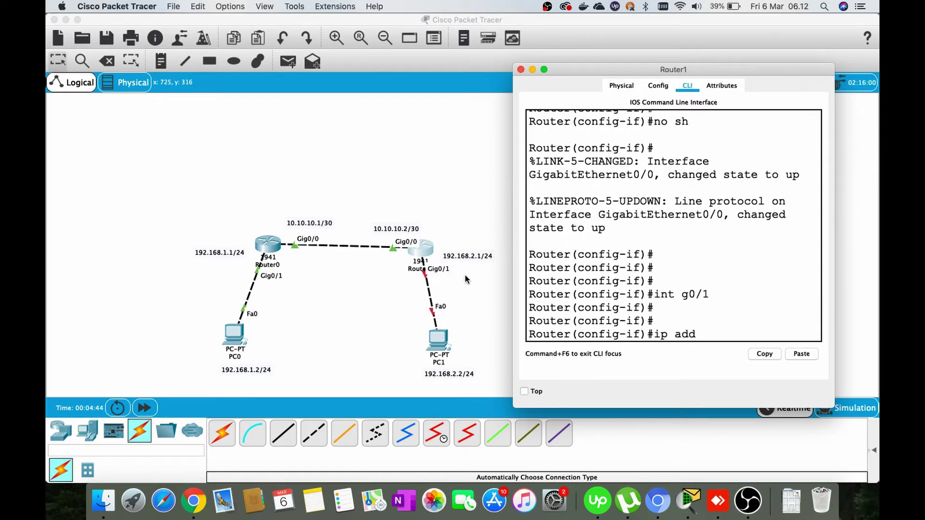
type(" 192.168.2.1 255.255.255.0")
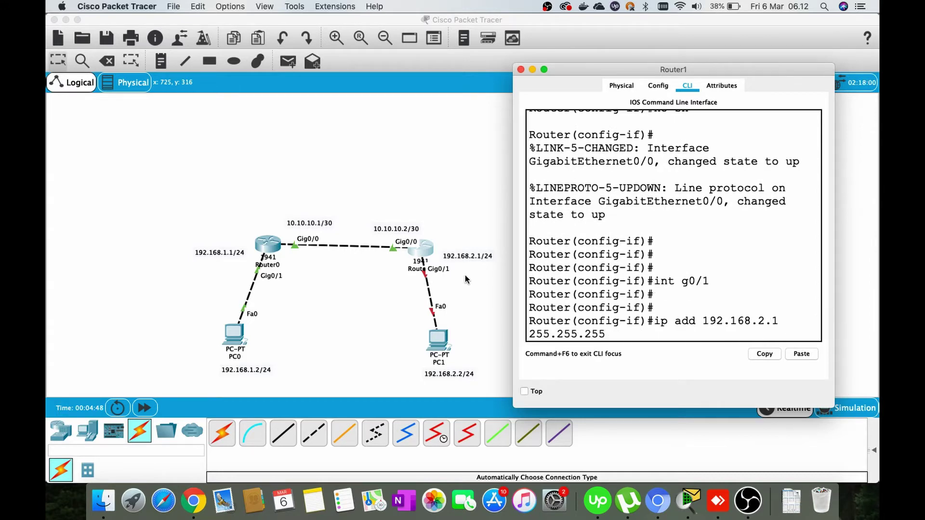
key("Return")
key("Return")
Step: Give Router1's GigabitEthernet0/1 interface the description "To PC2"
type("desc \"")
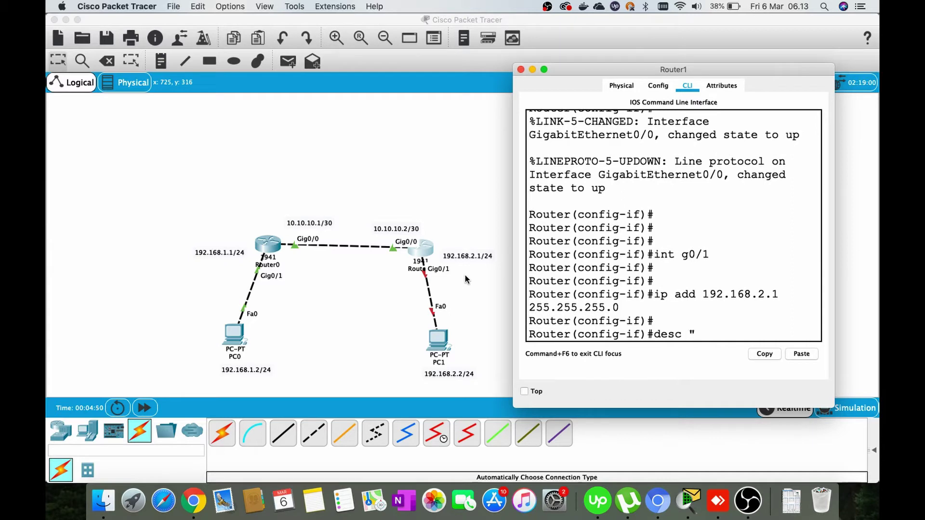
type("To PC2\"")
key("Return")
key("Return")
Step: Enable Router1's GigabitEthernet0/1 interface with no shutdown and save the router's running configuration
type("no sh")
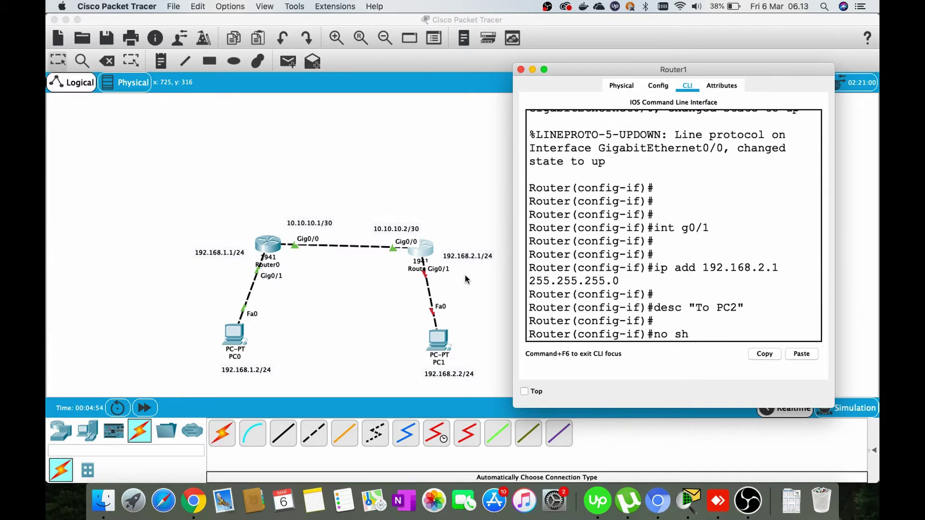
key("Return")
key("Return")
type("do wr")
key("Return")
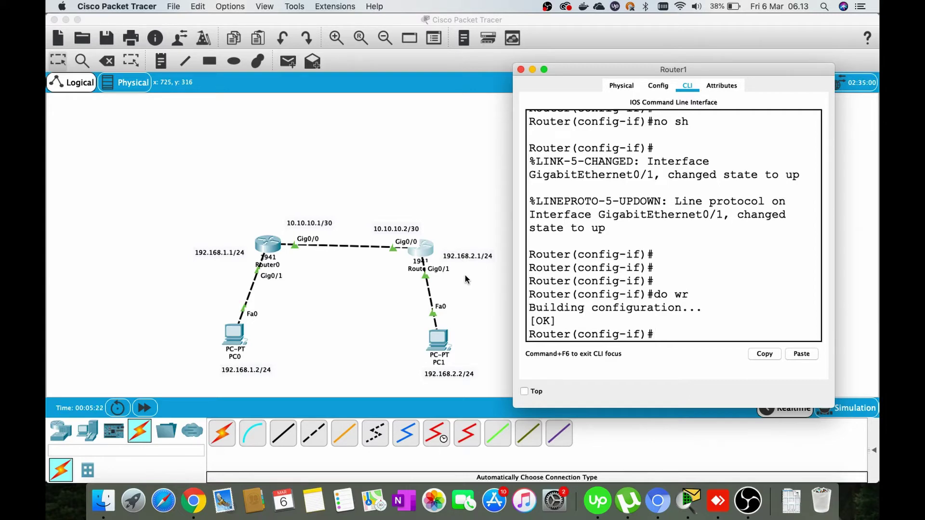
Step: Assign PC0 the static IP address 192.168.1.2 with subnet mask 255.255.255.0
left_click(236, 335)
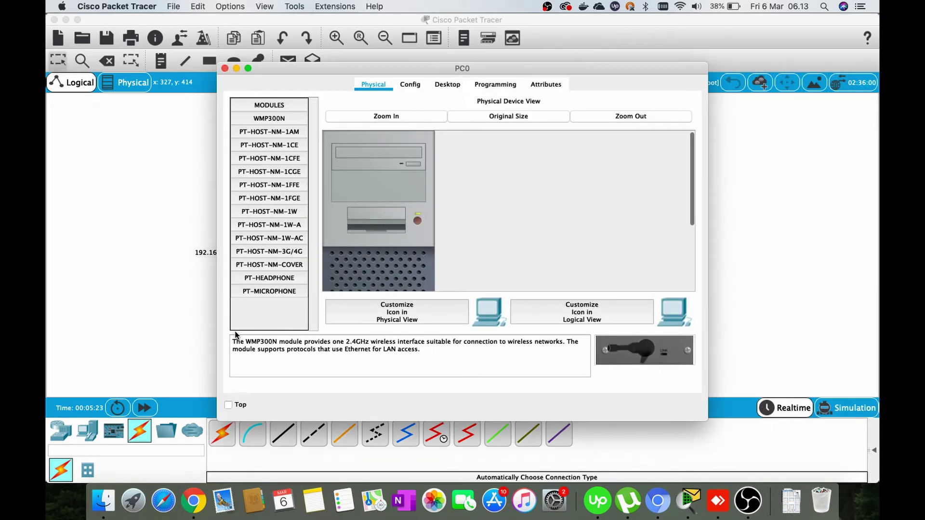
left_click(459, 85)
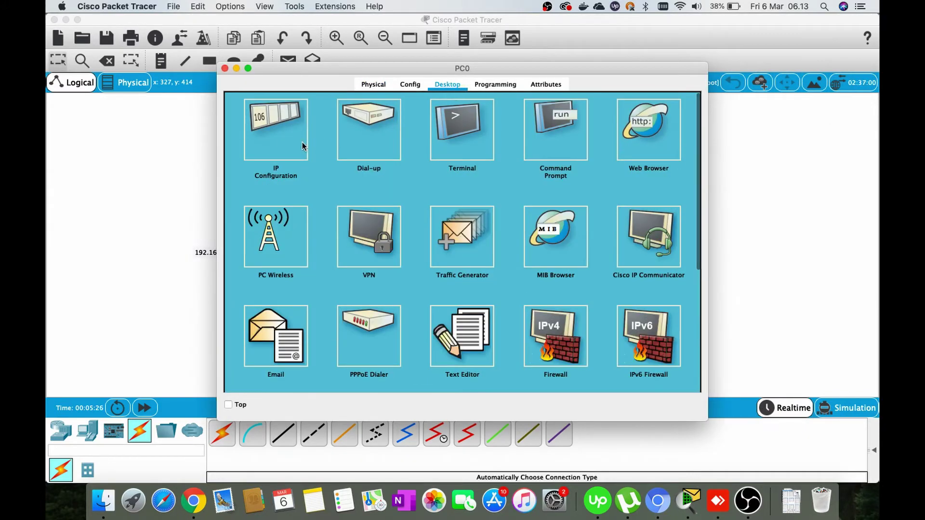
left_click(302, 146)
left_click(410, 174)
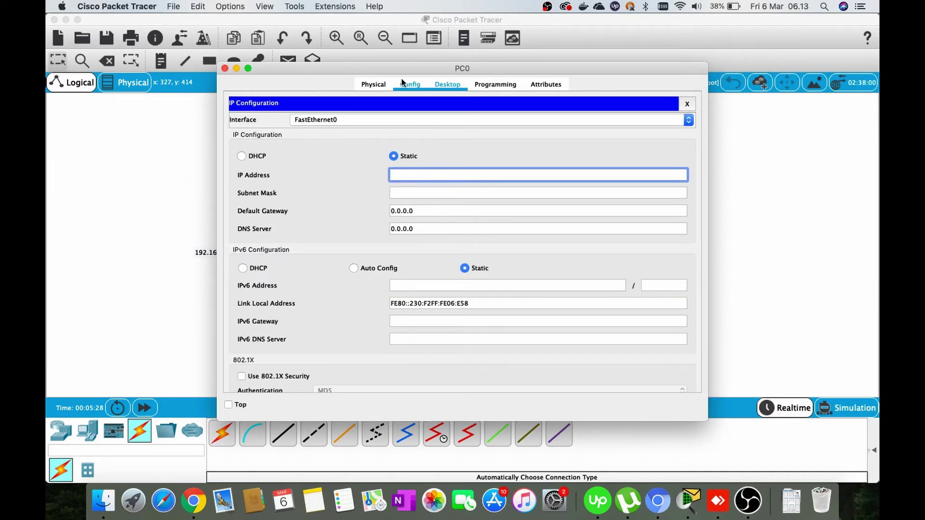
left_click_drag(401, 69, 610, 71)
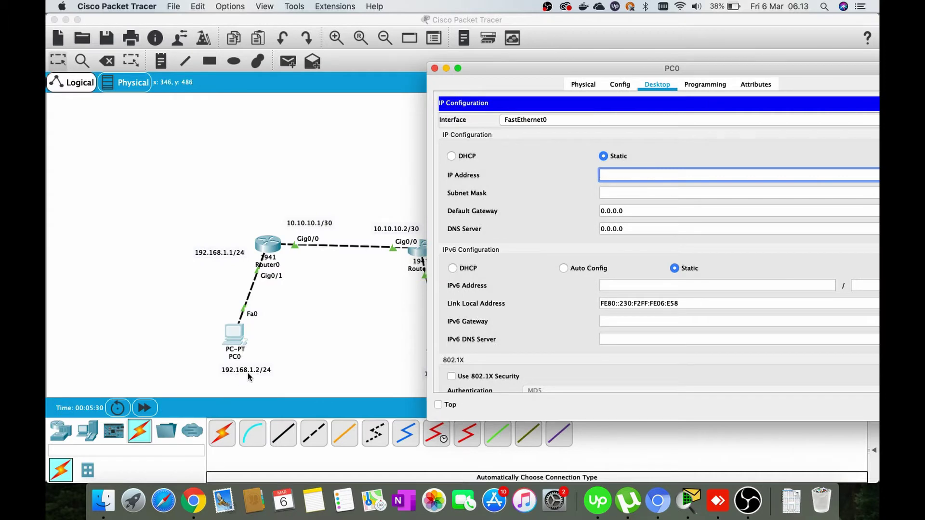
type("192.168.1.2")
key("Tab")
key("Tab")
Step: Set PC0's default gateway to 192.168.1.1 and close its configuration window
type("192.168.")
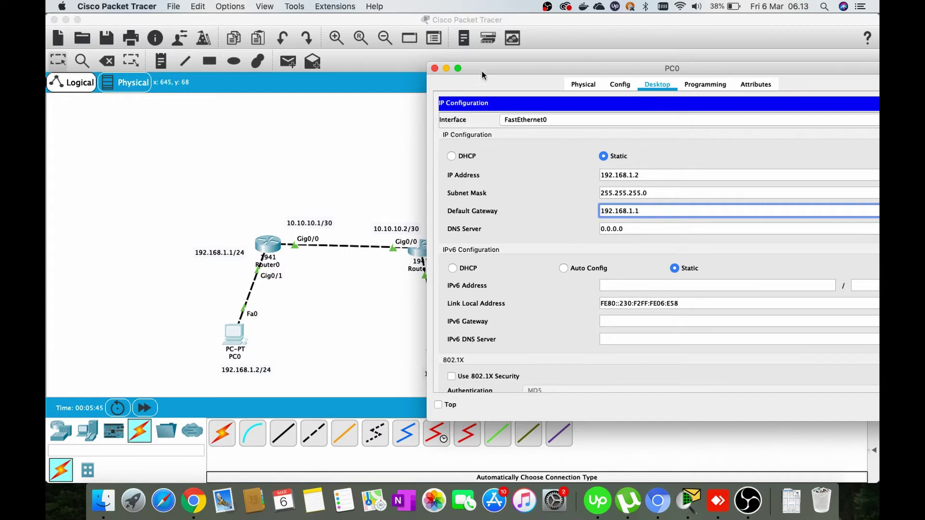
left_click_drag(504, 66, 437, 66)
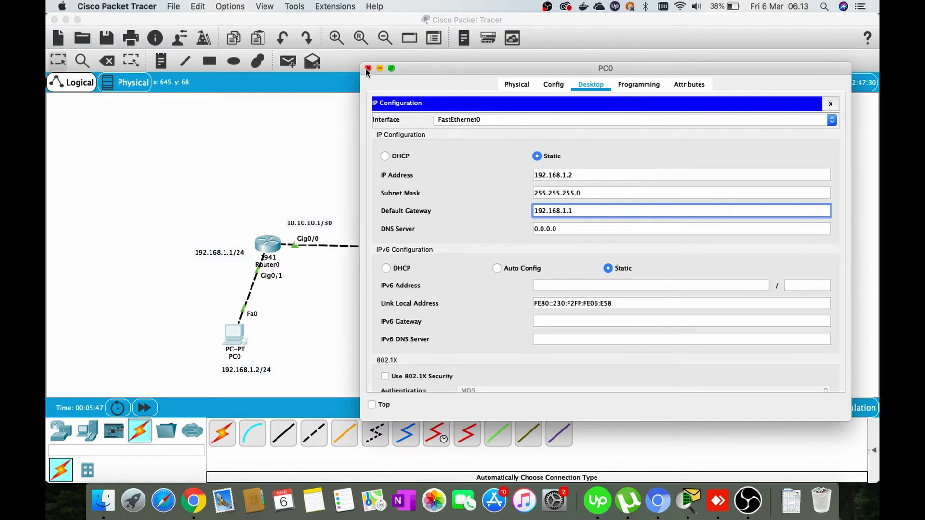
left_click(368, 68)
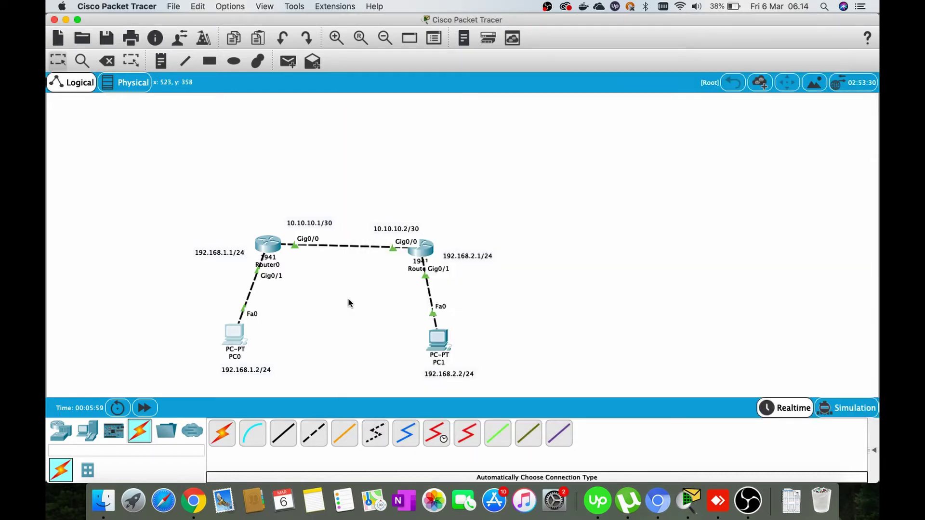
Step: Assign PC1 the static IP address 192.168.2.2 with subnet mask 255.255.255.0
left_click(438, 340)
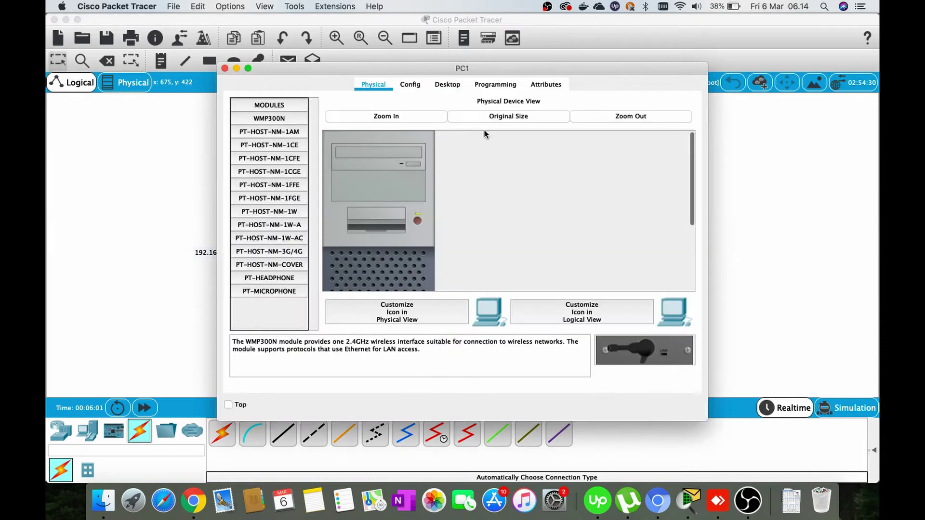
left_click(445, 85)
left_click_drag(391, 71, 702, 70)
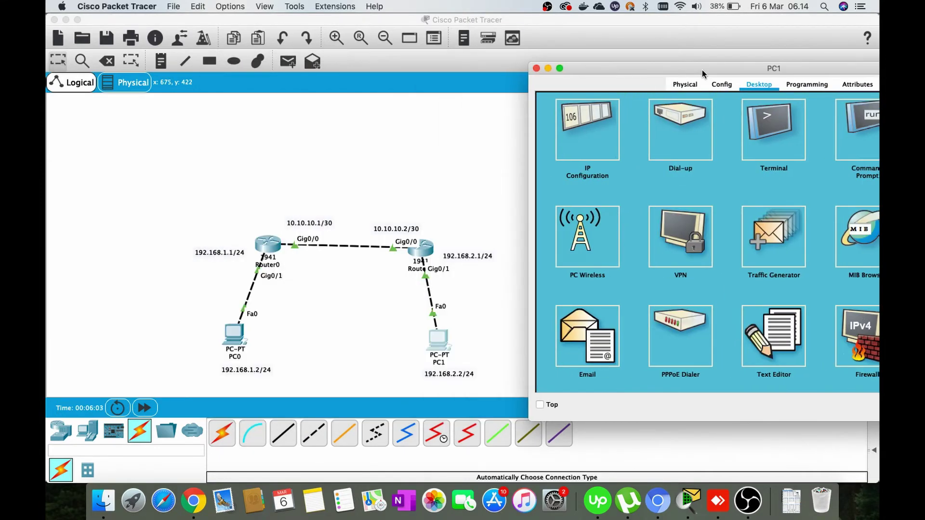
left_click(583, 140)
left_click(733, 174)
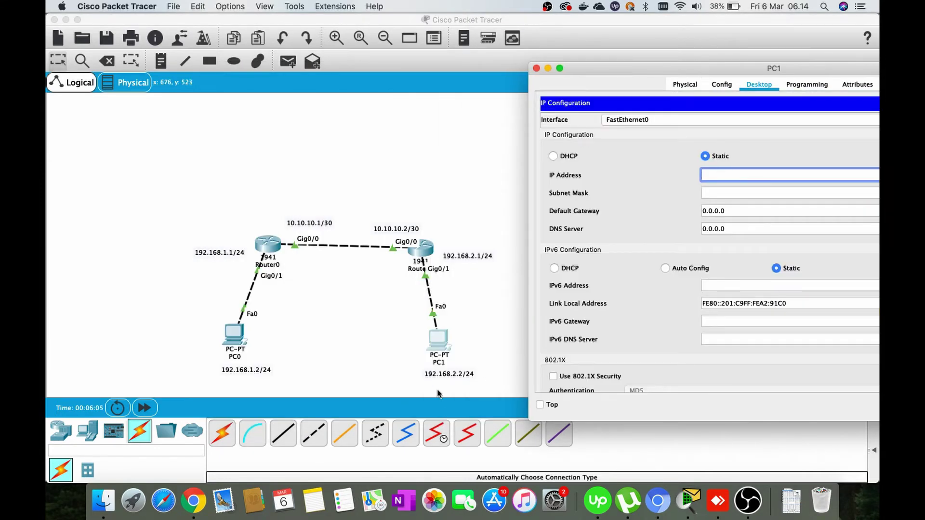
type("192.168")
key("BackSpace")
type("68")
key("Tab")
key("Tab")
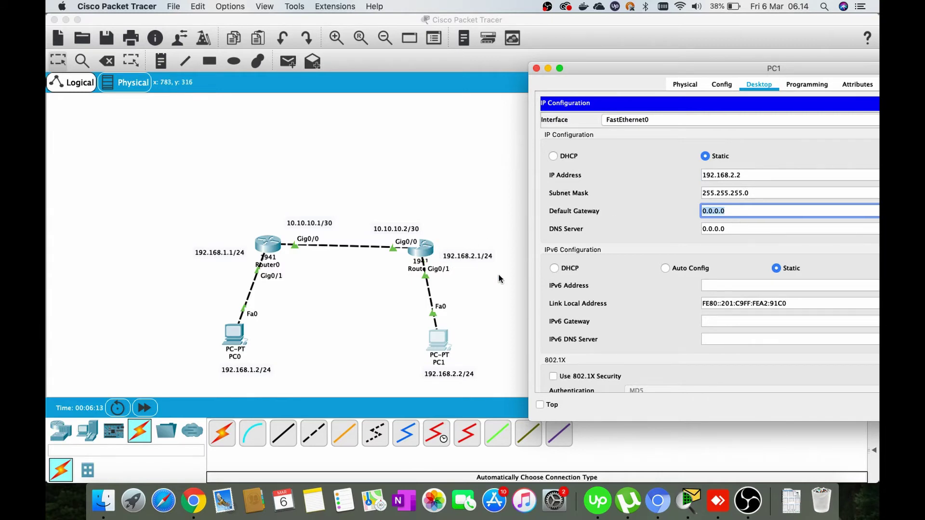
Step: Set PC1's default gateway to 192.168.2.1 and close its configuration window
type("192.168.2.1")
key("Tab")
left_click_drag(722, 70, 581, 70)
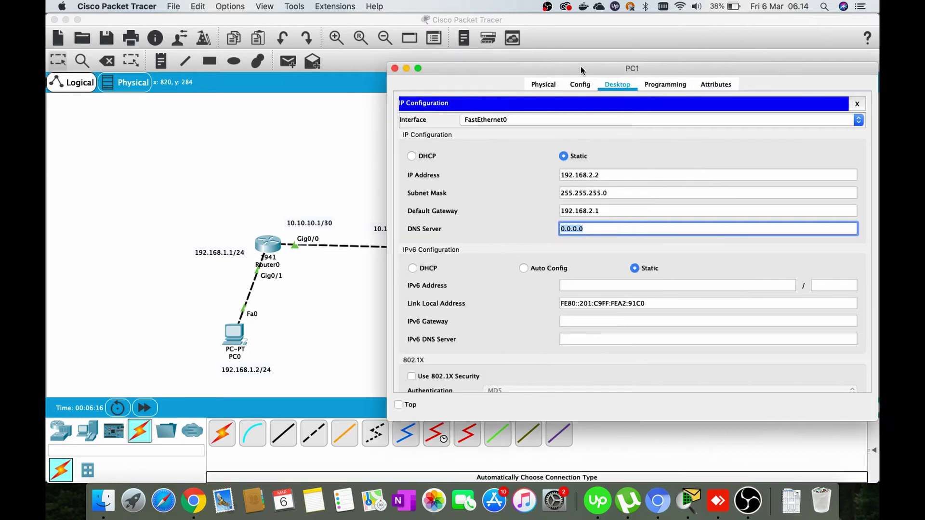
left_click(394, 68)
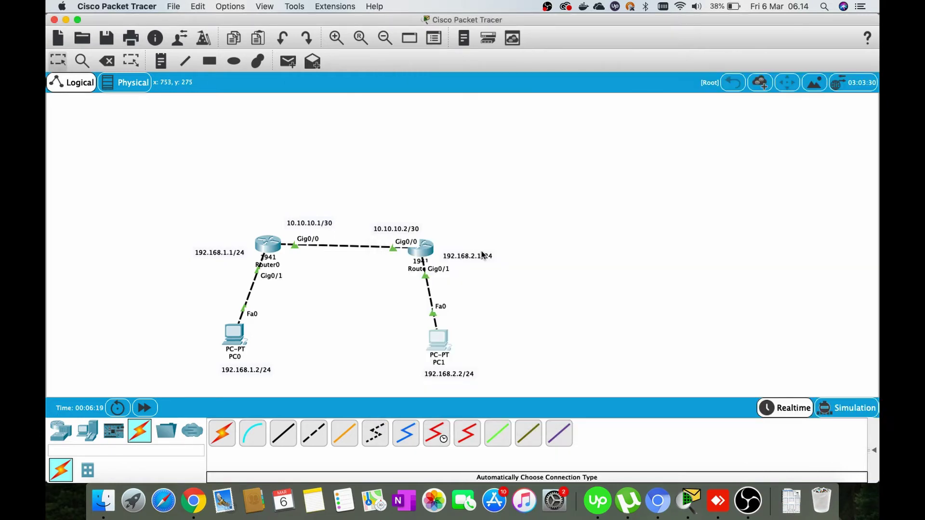
Step: Reopen PC1's IP configuration to check its address, mask and gateway against the topology labels
left_click(444, 341)
left_click(284, 133)
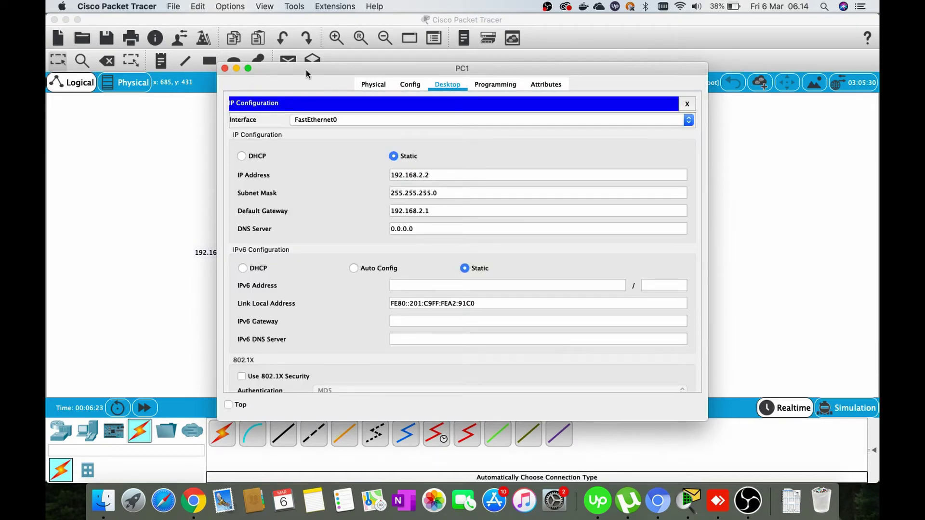
left_click_drag(305, 71, 580, 88)
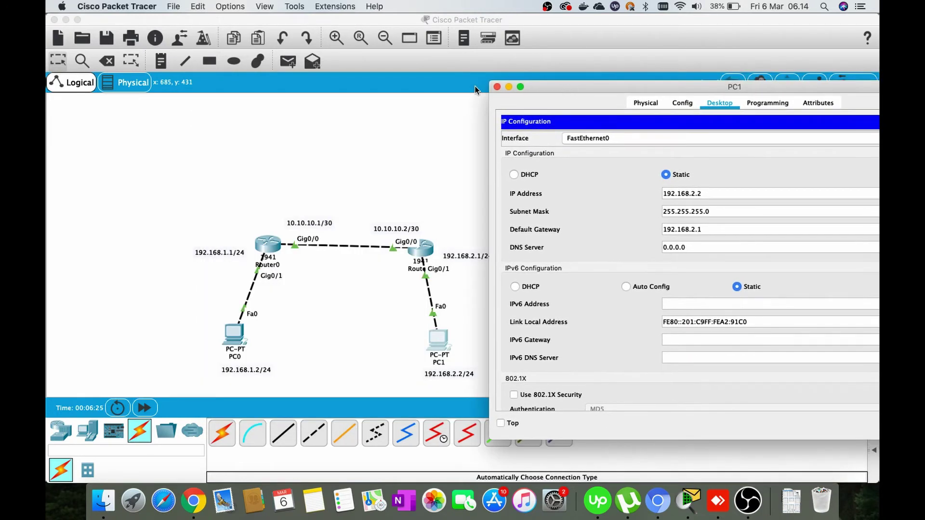
left_click(497, 86)
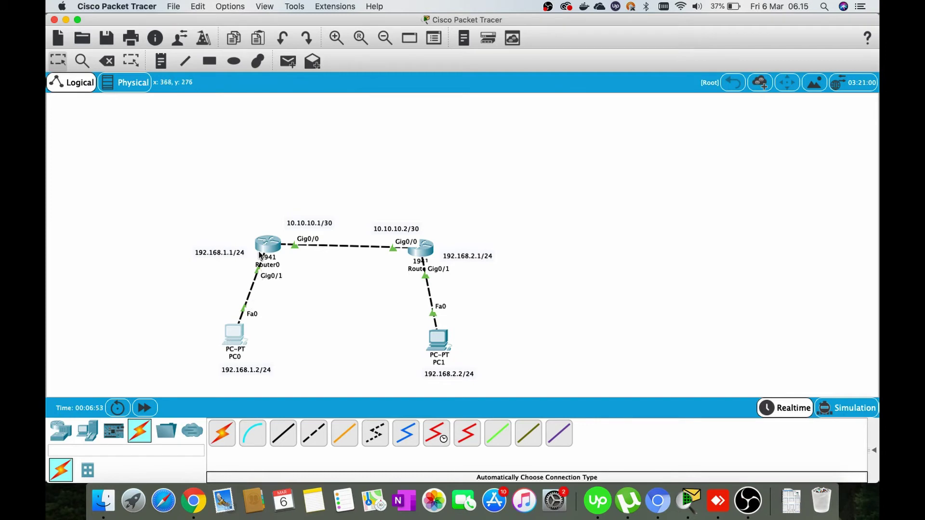
Step: Ping Router0's LAN address 192.168.1.1 from PC0's command prompt to test the gateway connection
left_click(236, 333)
left_click_drag(389, 73, 514, 73)
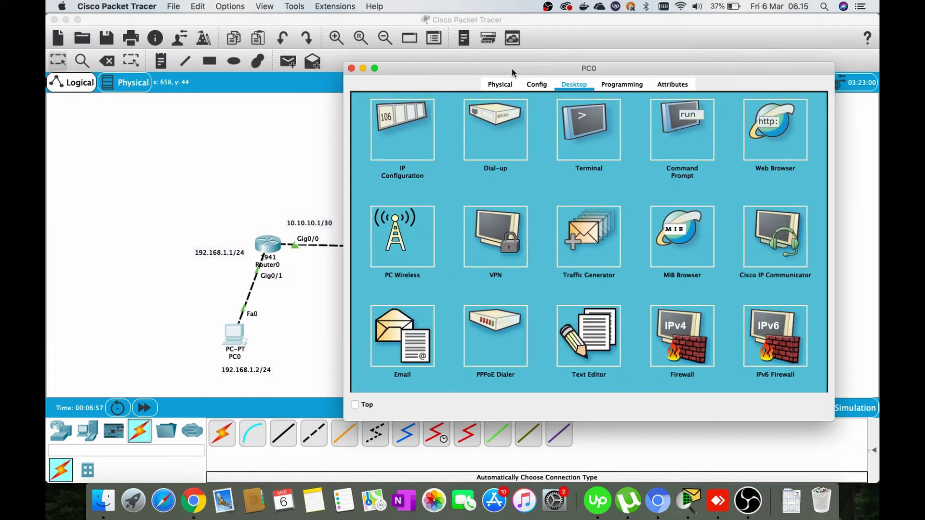
left_click(673, 131)
key("Return")
key("Return")
type("pi")
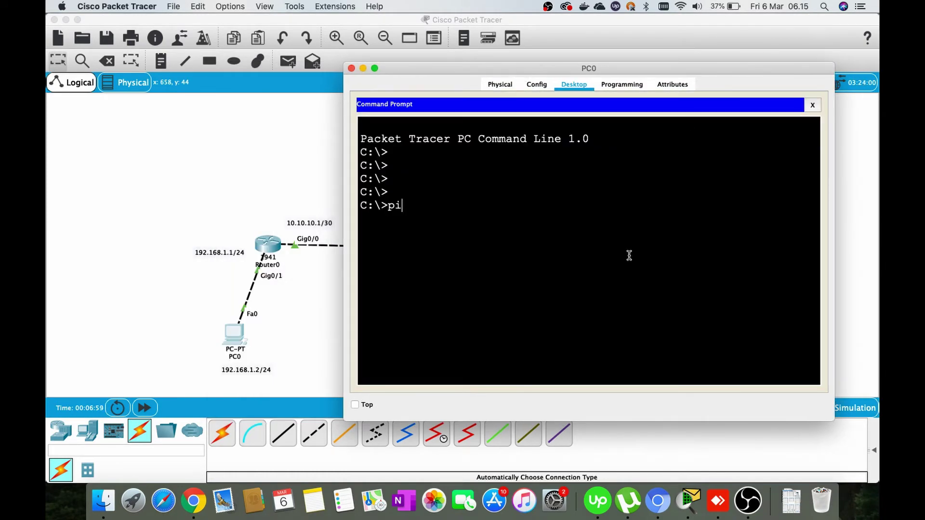
type("ng 192.168.1.1")
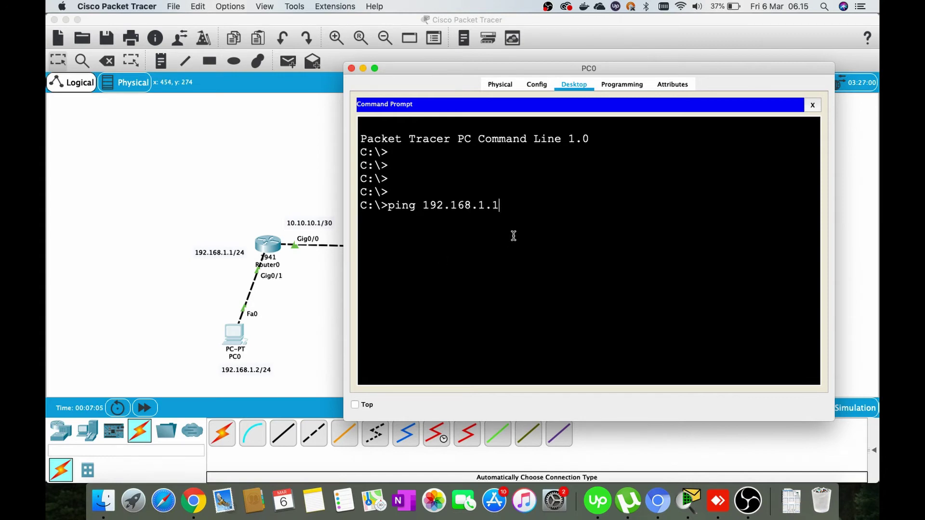
key("Return")
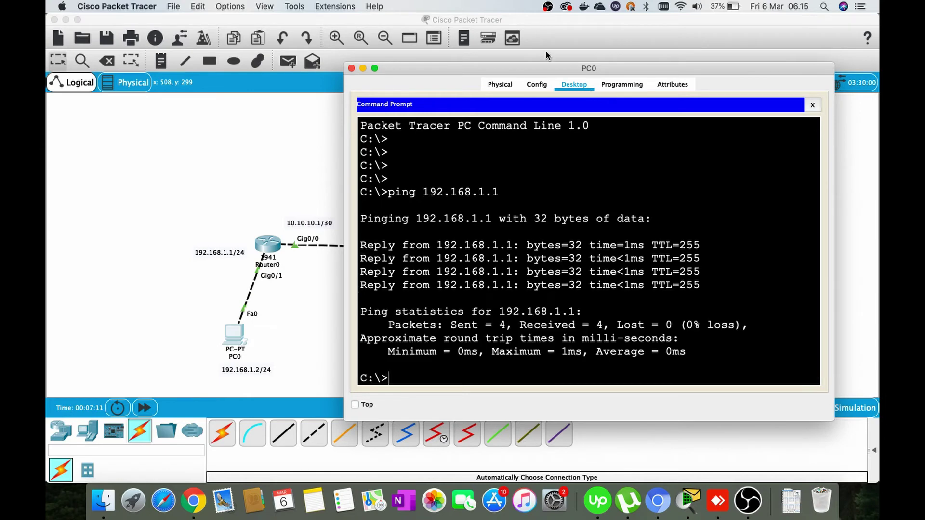
Step: Ping PC1 at 192.168.2.2 from PC0's command prompt to test connectivity between the two LANs
left_click_drag(528, 72, 676, 70)
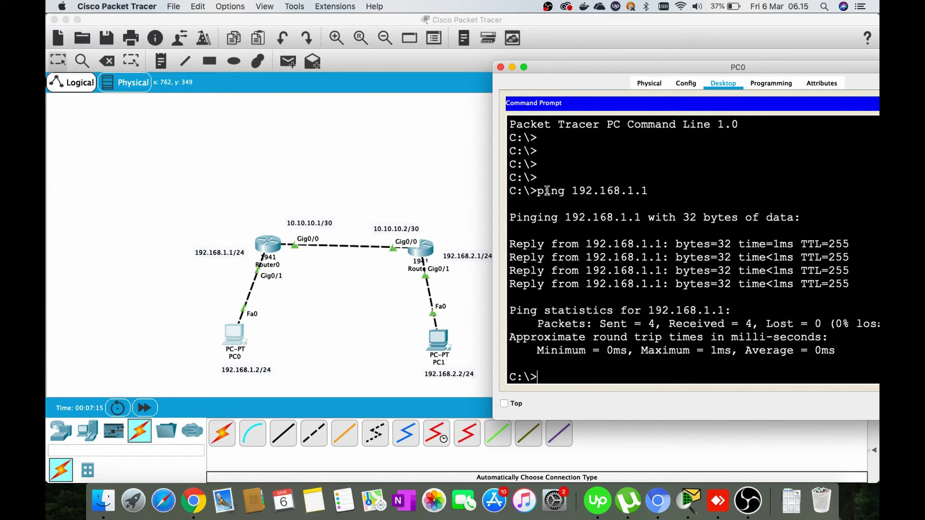
type("ping 192.168.2.2")
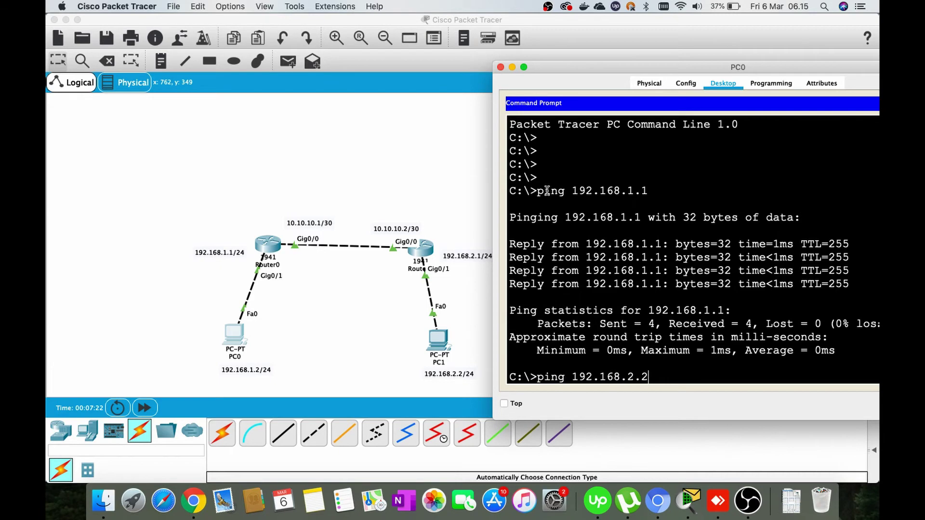
key("Return")
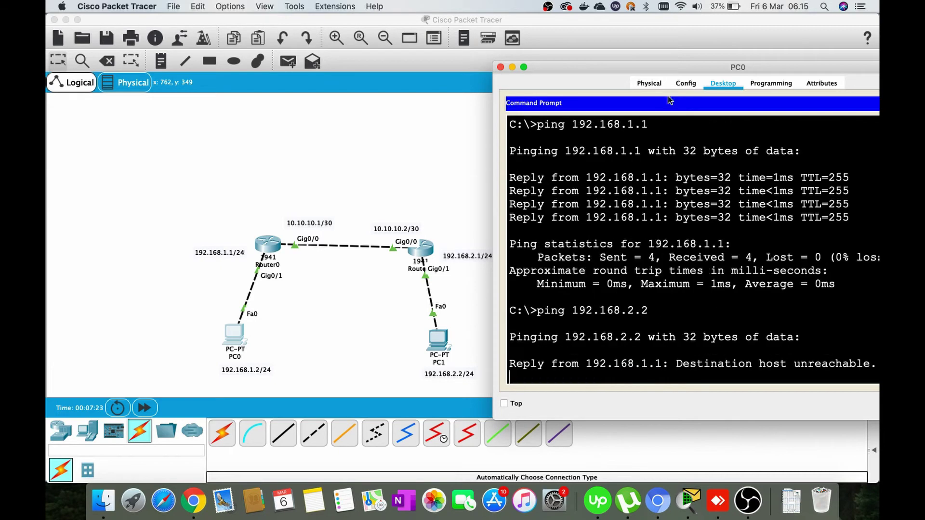
left_click_drag(693, 67, 612, 53)
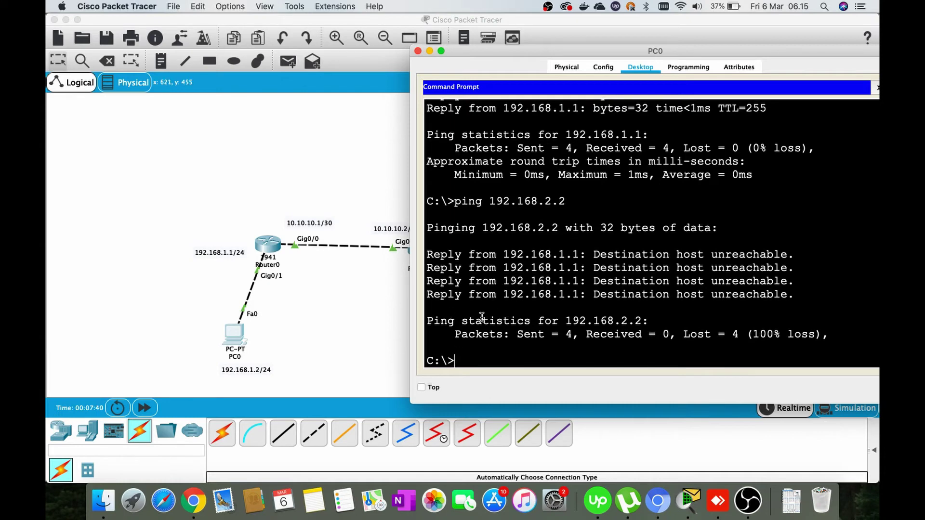
Step: Display Router0's routing table with do show ip route and enlarge its window to read the entries
left_click(266, 249)
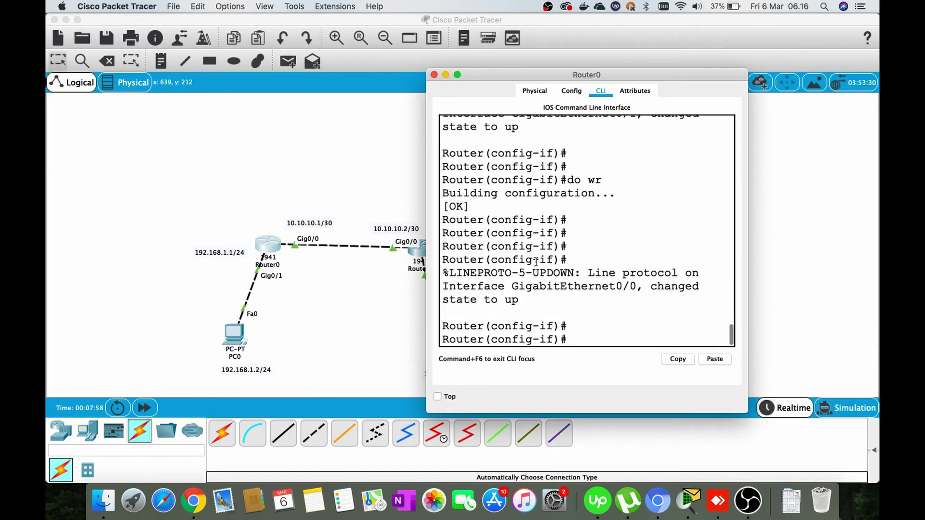
key("Return")
key("Return")
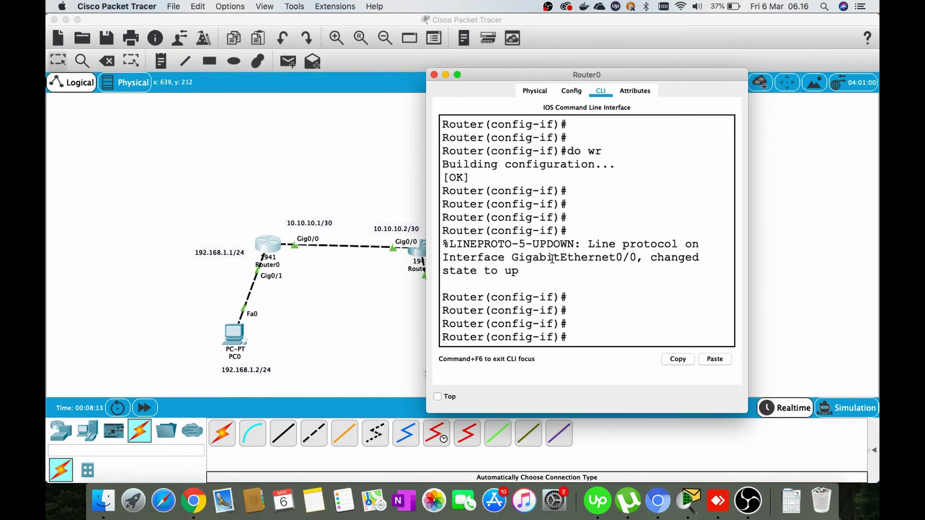
type("do sho")
key("BackSpace")
type("wow ip route")
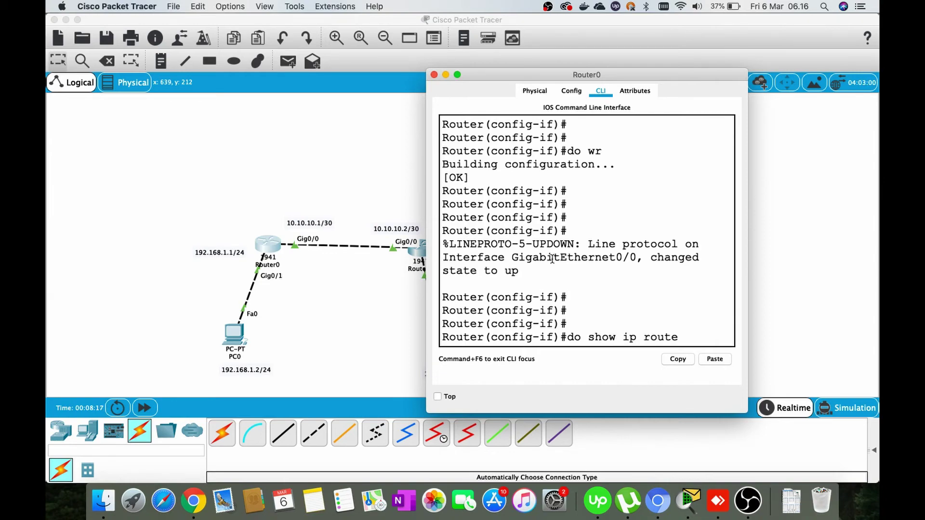
key("Return")
double_click(625, 76)
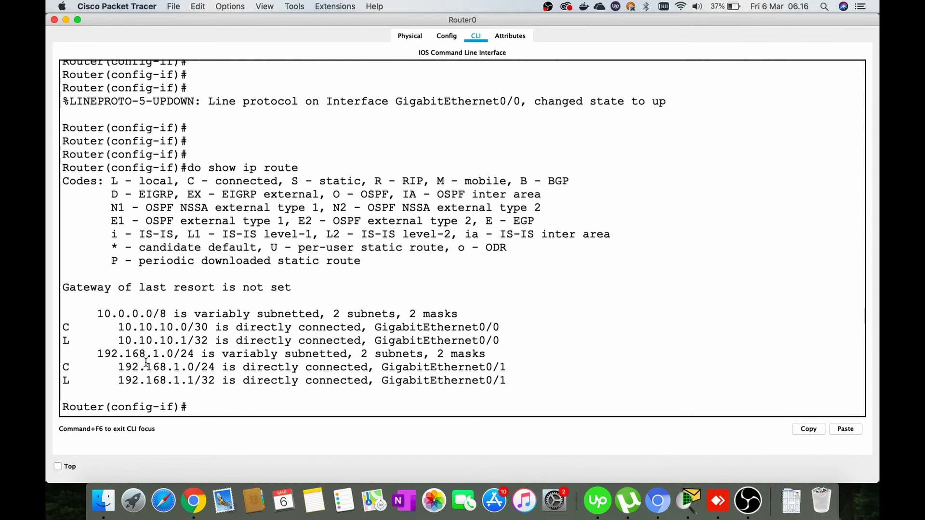
Step: Compare Router0's routes with the network topology and review PC0's output from pinging 192.168.2.2
left_click_drag(257, 21, 710, 57)
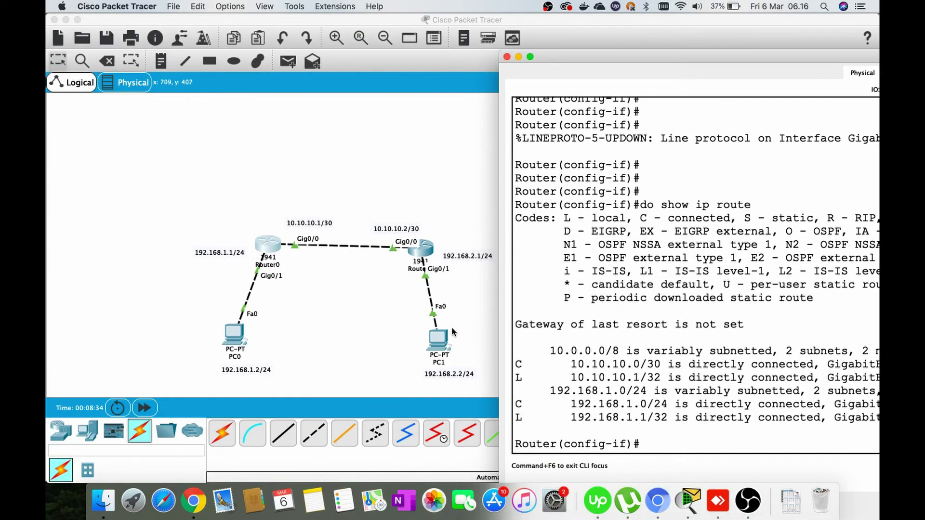
left_click(235, 338)
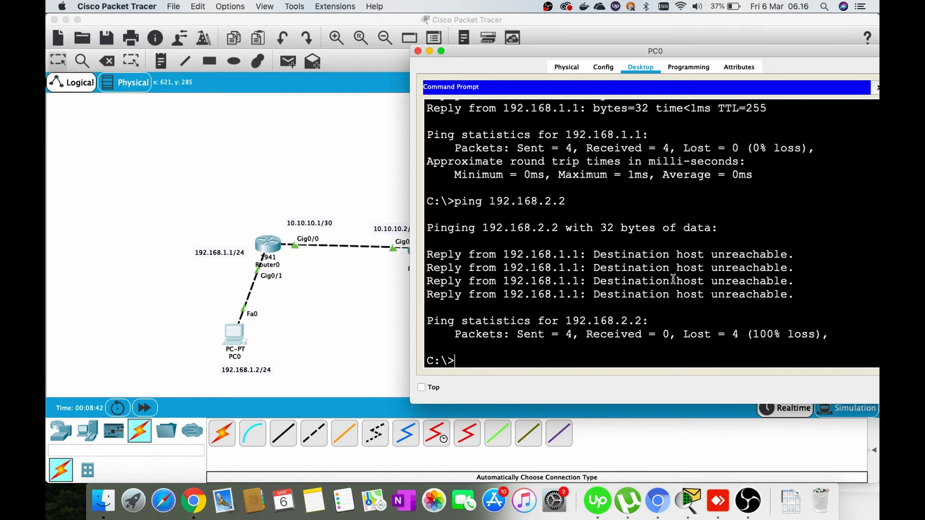
left_click(354, 296)
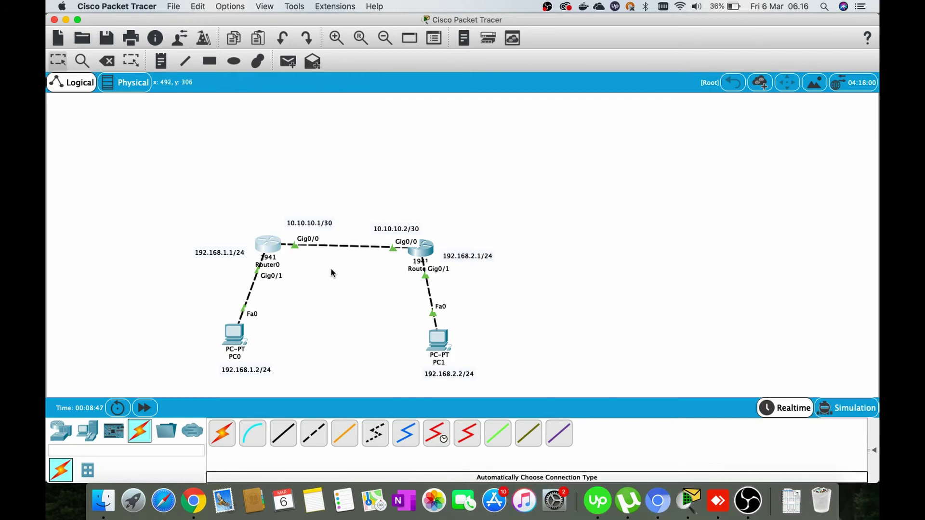
Step: Reopen Router0's command line in a wider window and exit interface configuration to global configuration mode
left_click(273, 251)
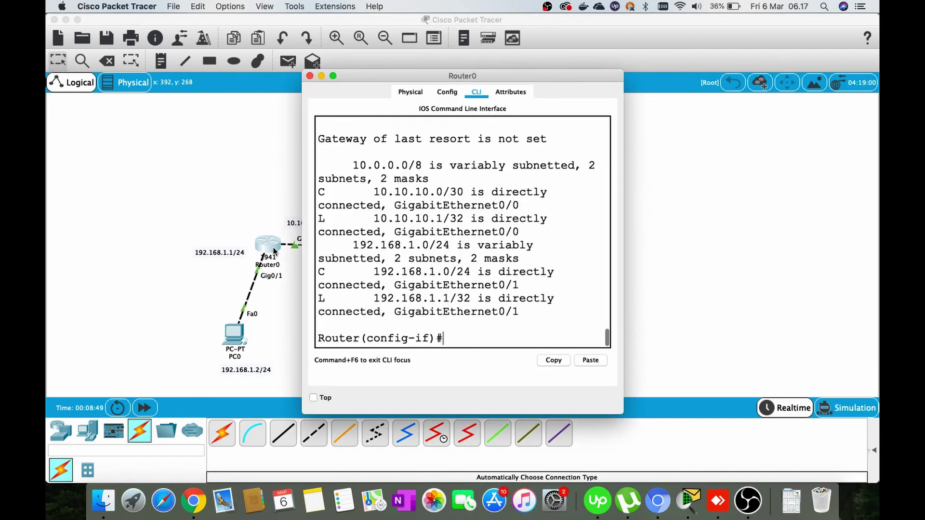
double_click(624, 140)
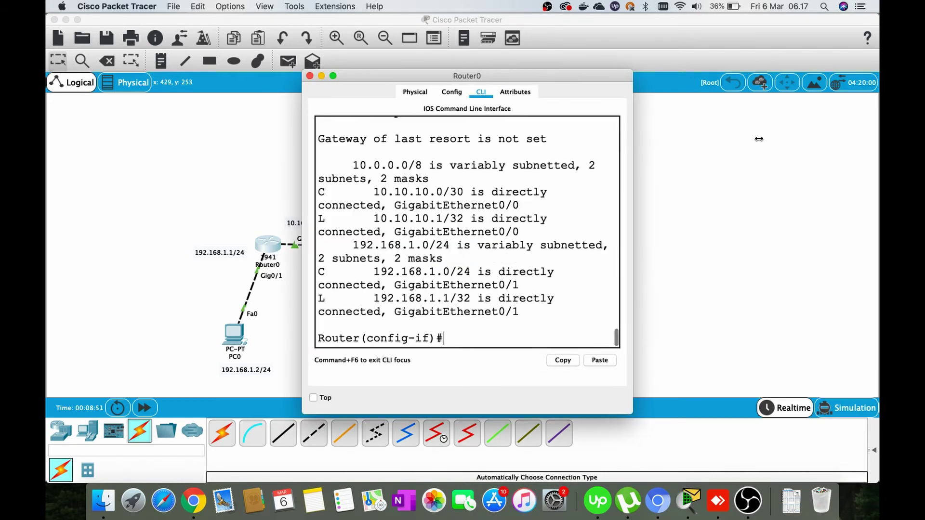
scroll(698, 156, "down", 2)
type("exit")
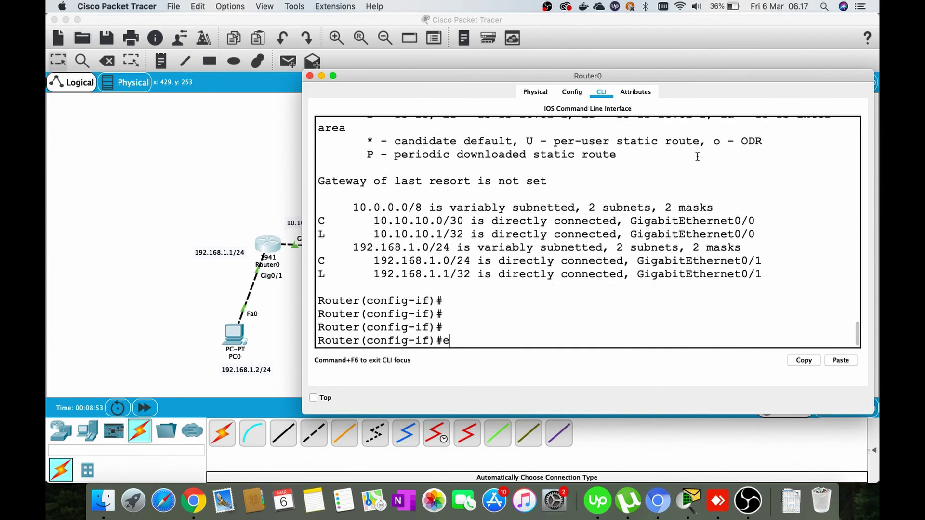
key("Return")
key("Return")
Step: Add a static route on Router0 to network 192.168.2.0 with mask 255.255.255.0 via next hop 10.10.10.2
type("ip route ")
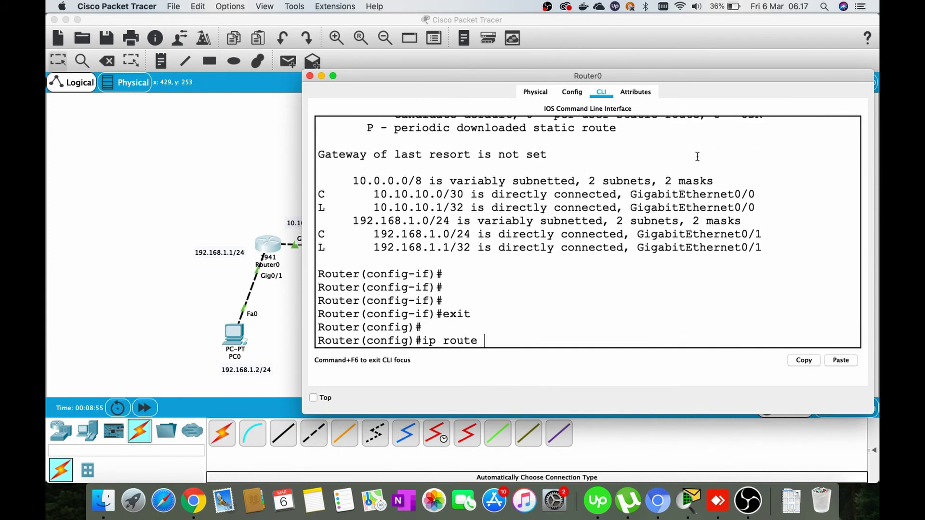
type("192.168.2.0 255.255.255.")
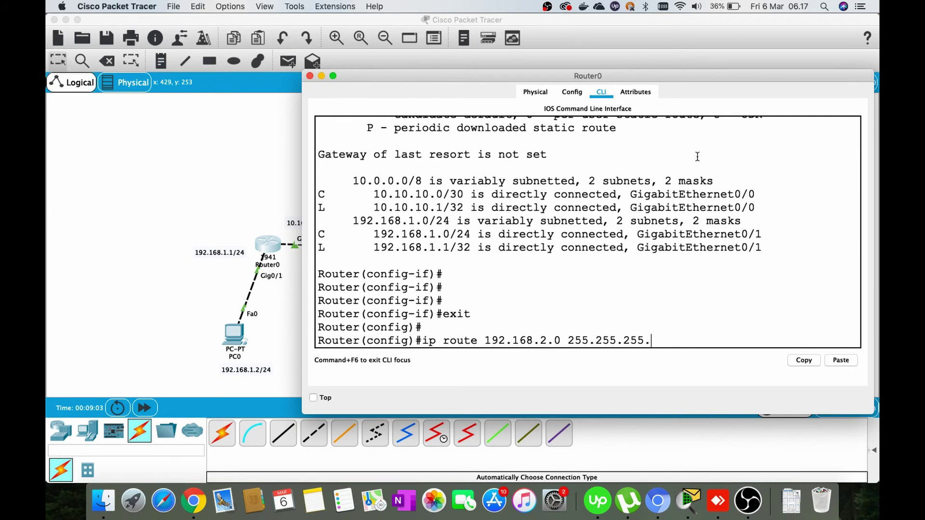
type("0")
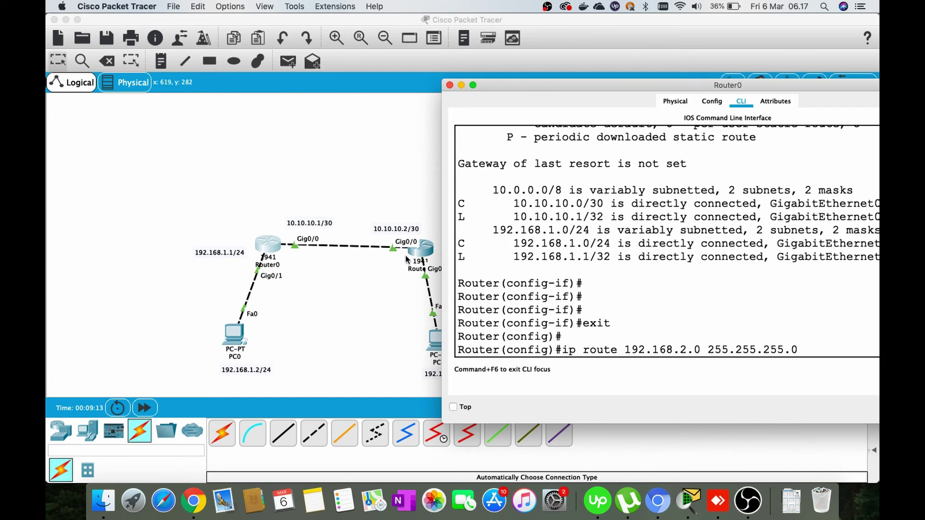
type("10.10.10.2")
left_click_drag(774, 86, 671, 85)
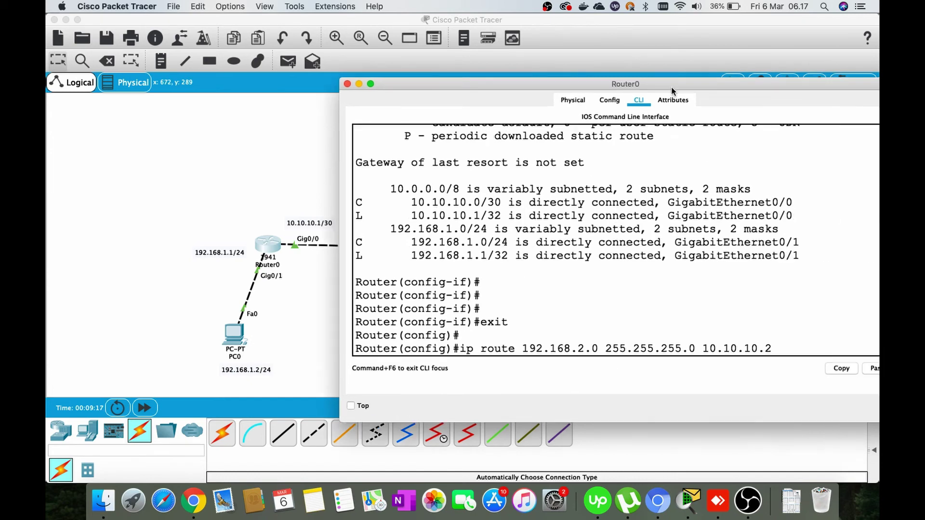
key("Return")
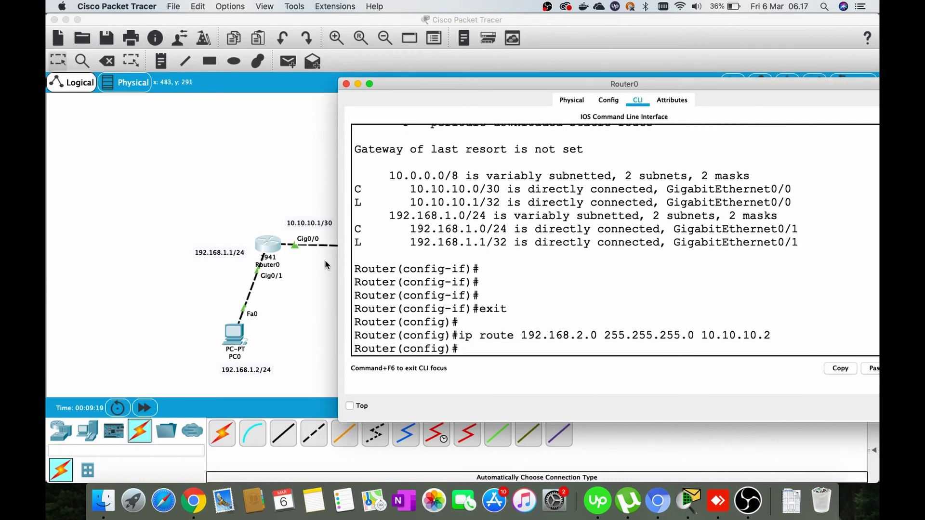
Step: Display Router1's IP routing table in a widened command-line window and exit to global configuration mode
key("super+w")
left_click(427, 256)
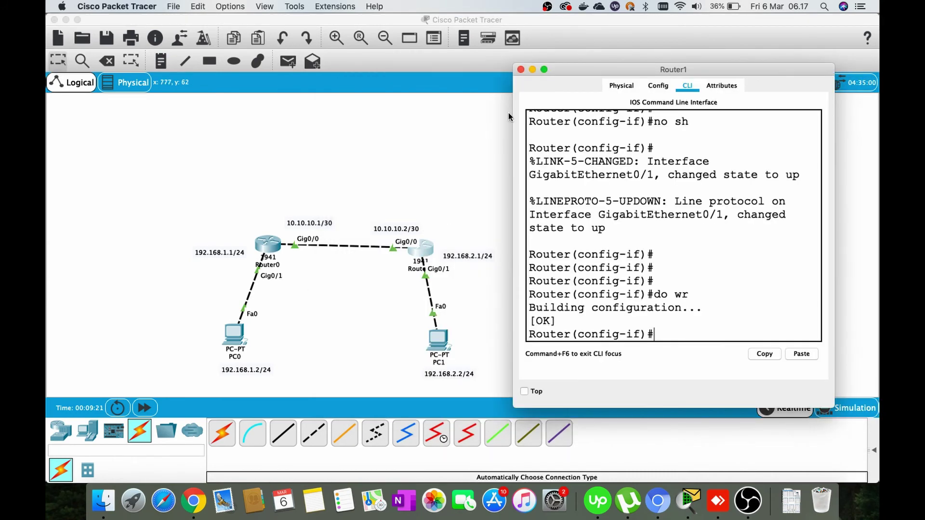
left_click_drag(511, 158, 173, 158)
key("Return")
key("Return")
key("Return")
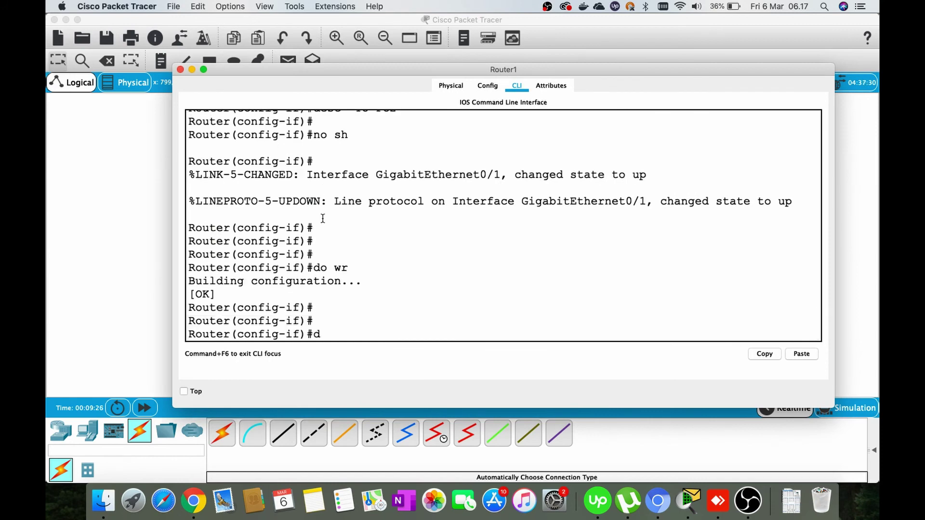
type("do sh ip")
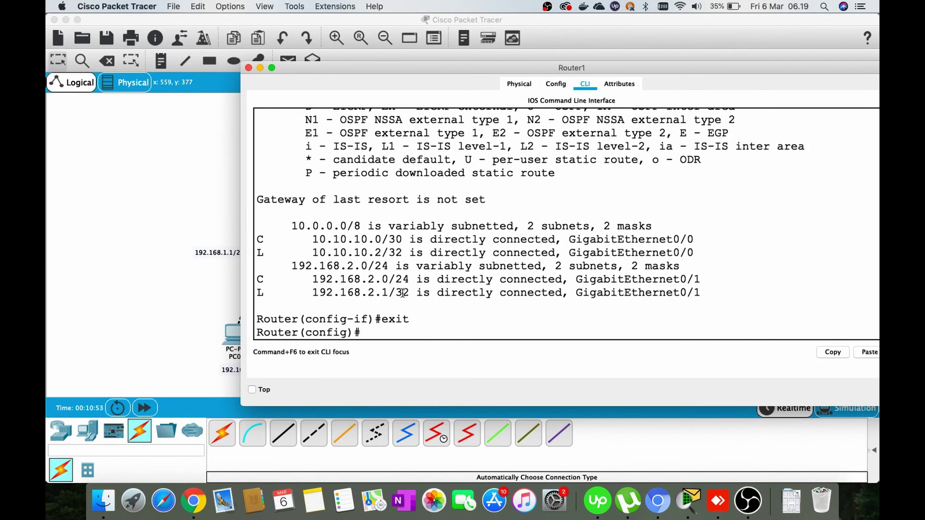
Step: Add a static route on Router1 to 192.168.1.0 255.255.255.0 via 10.10.10.1 and save the configuration with do wr
key("Return")
key("Return")
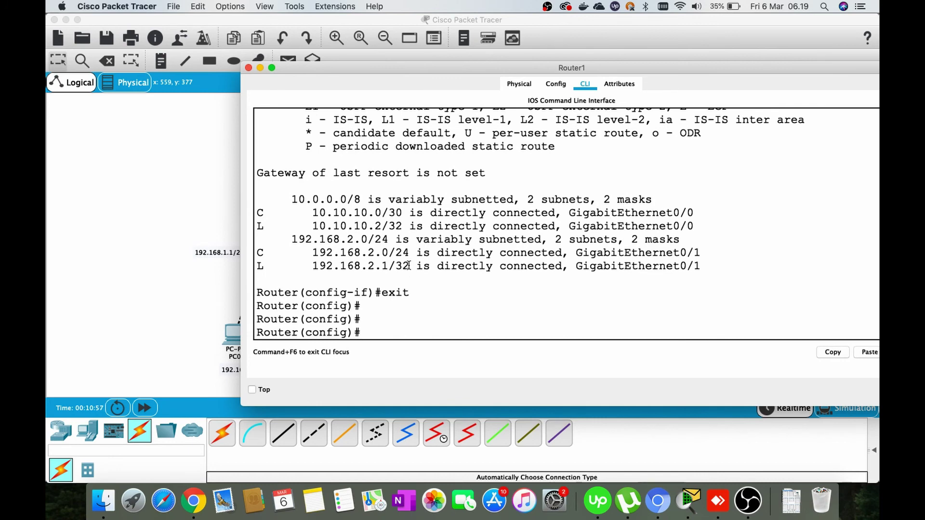
type("ip route 192.168.1")
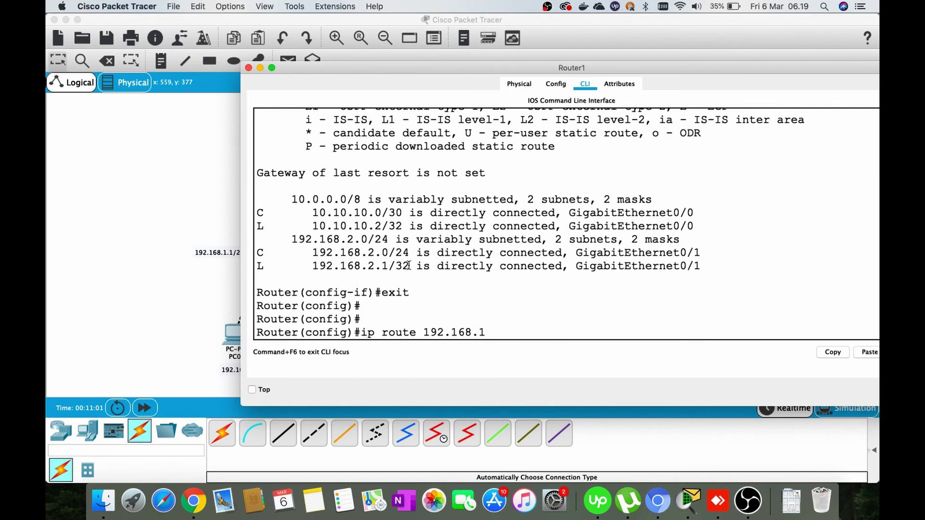
type(".0 255.255.255.0")
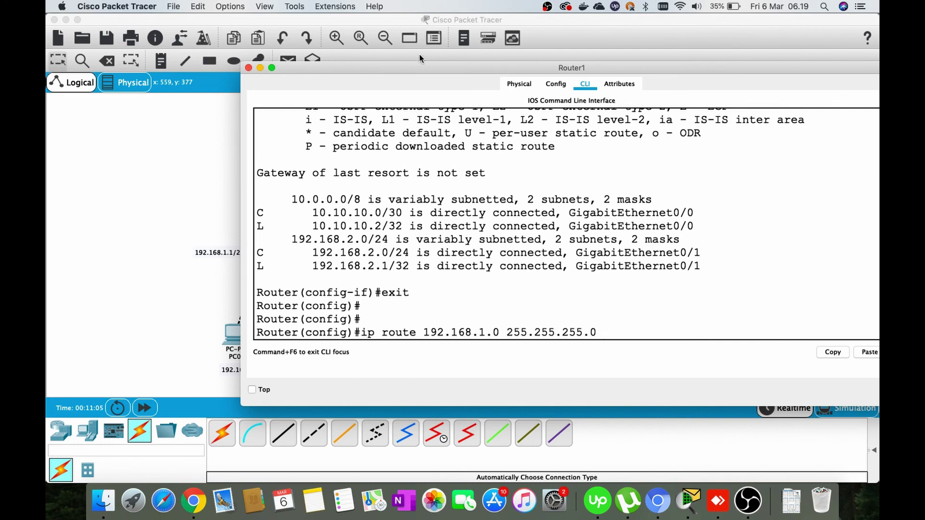
left_click_drag(406, 67, 596, 68)
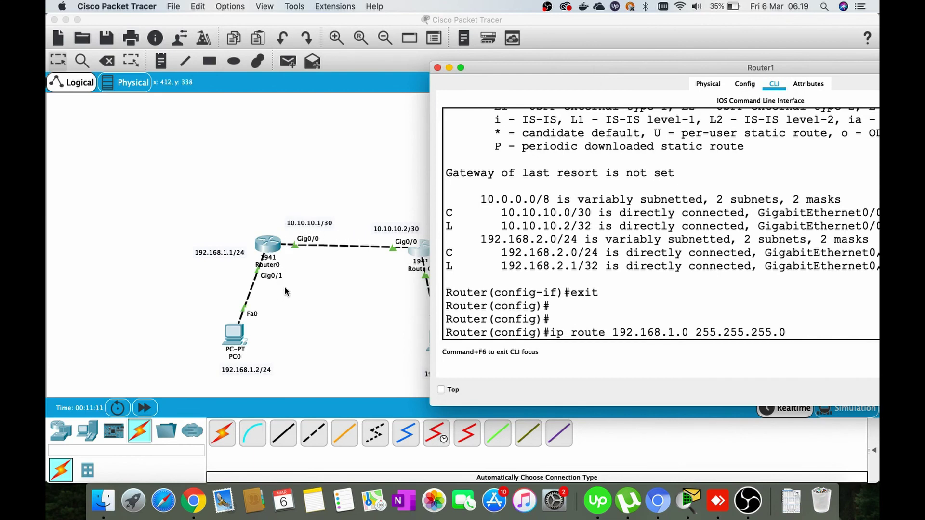
type("10.10.10.1")
key("Return")
key("Return")
key("Return")
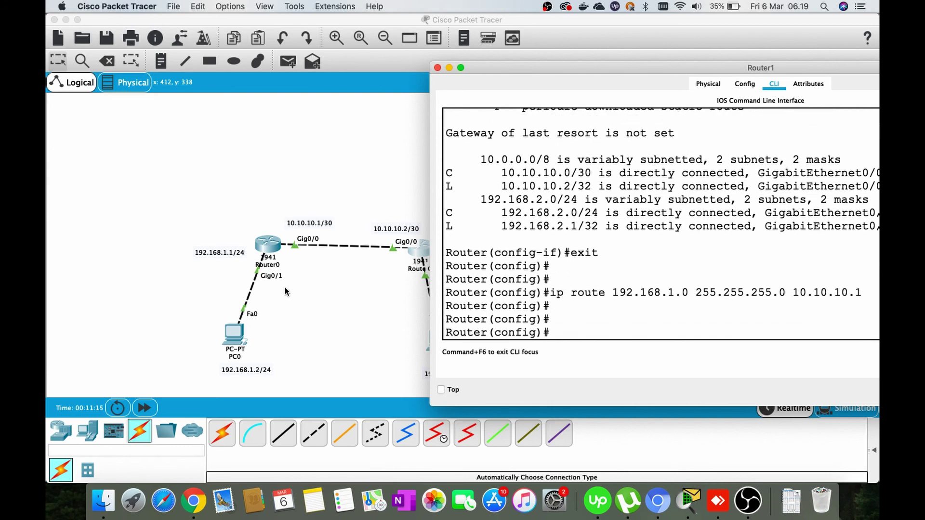
type("do wr")
key("Return")
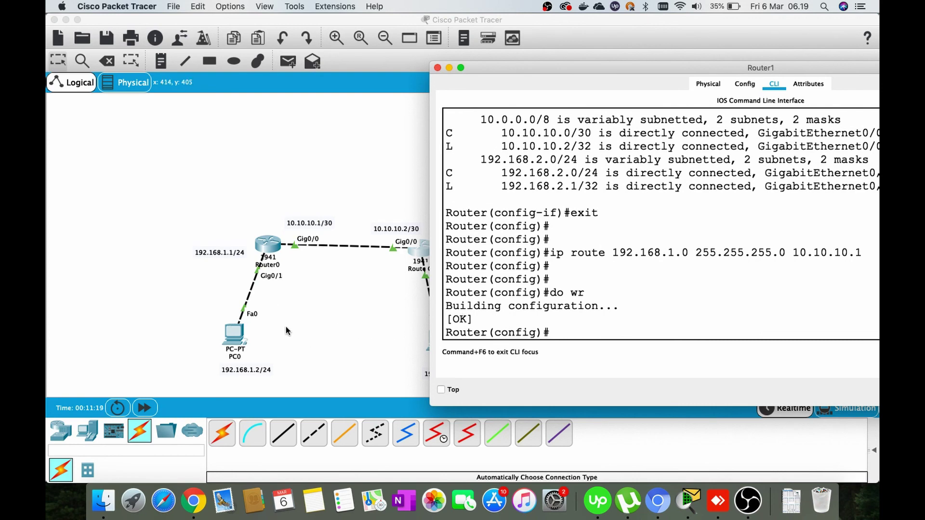
Step: Repeat the ping to PC1 at 192.168.2.2 from PC0's command prompt to test the static routes
left_click(240, 340)
left_click(241, 340)
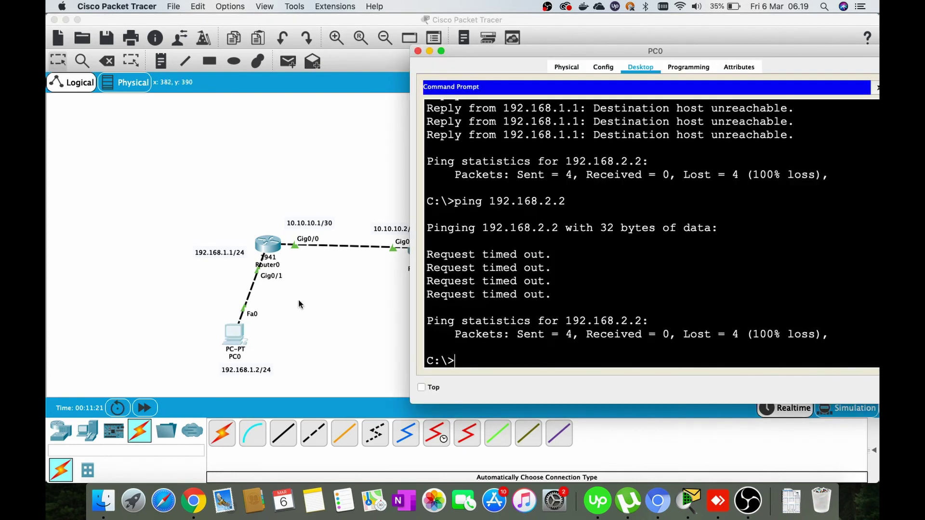
key("Up")
key("Return")
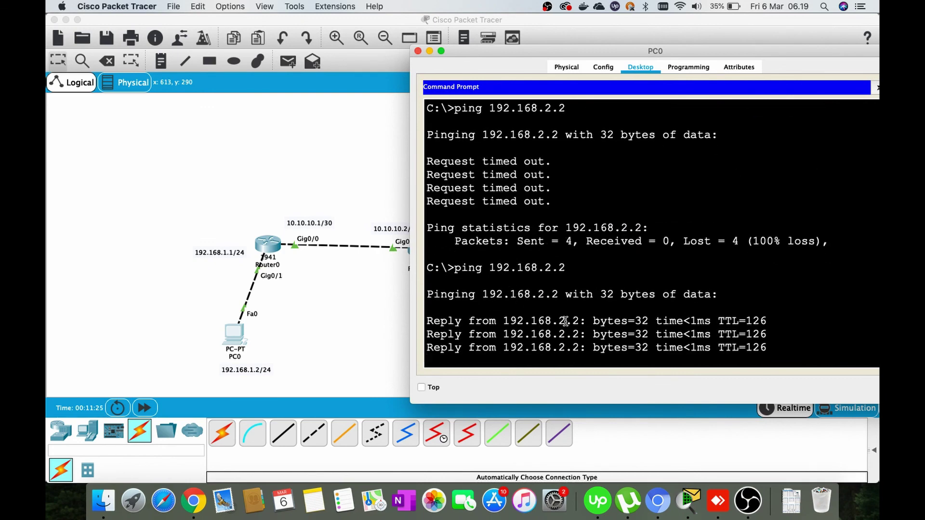
left_click(357, 276)
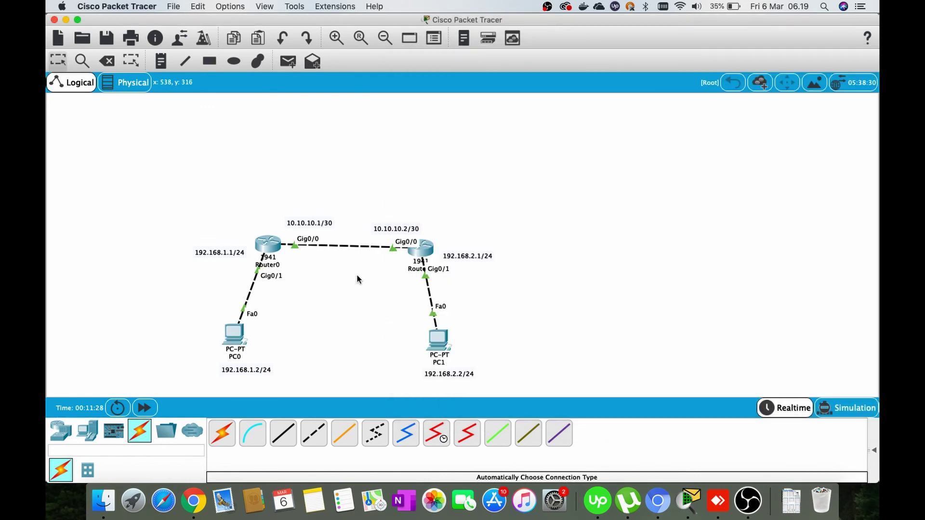
Step: Ping PC0 at 192.168.1.2 from PC1's command prompt to test connectivity in the reverse direction
left_click(440, 341)
left_click(544, 148)
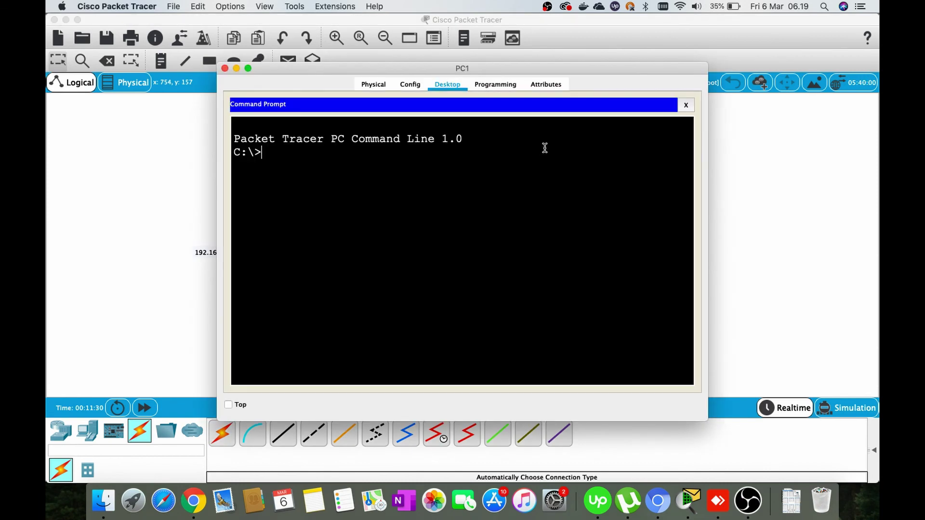
key("Return")
key("Return")
type("ping 192.1")
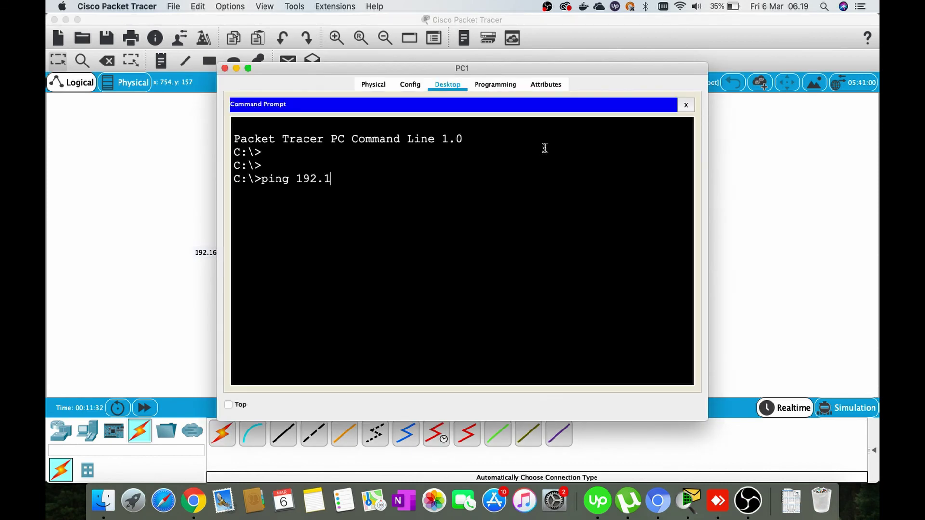
type("68.1.2")
key("Return")
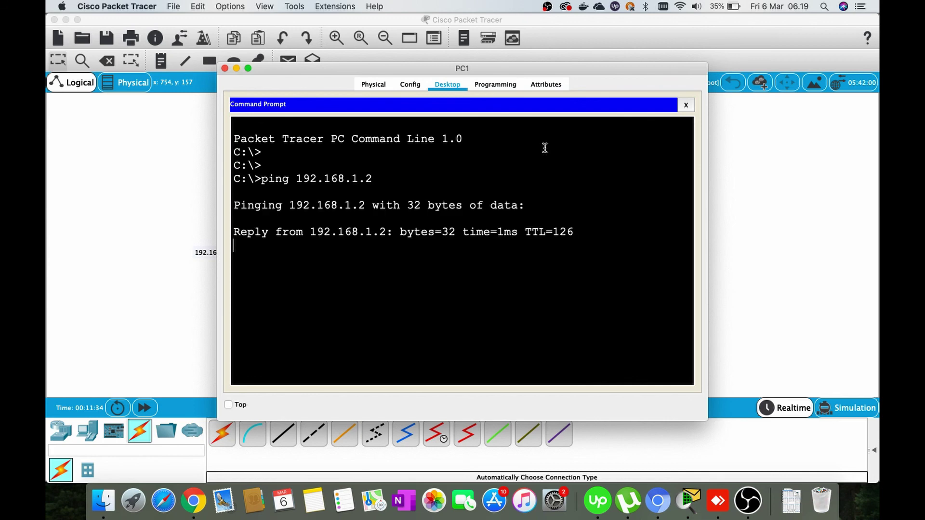